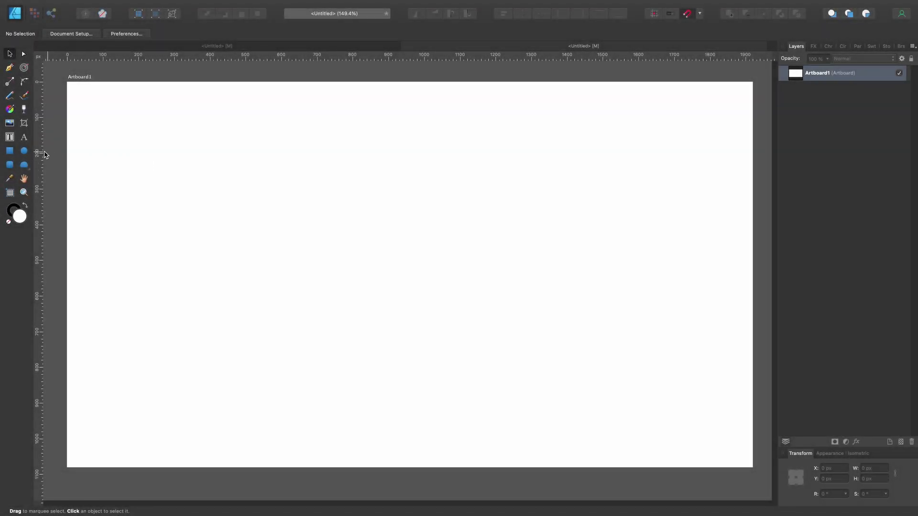
Step: Draw an ellipse, size it to 500 × 500 px, and centre it horizontally and vertically on the artboard
{"action": "left_click", "coordinate": [24, 151]}
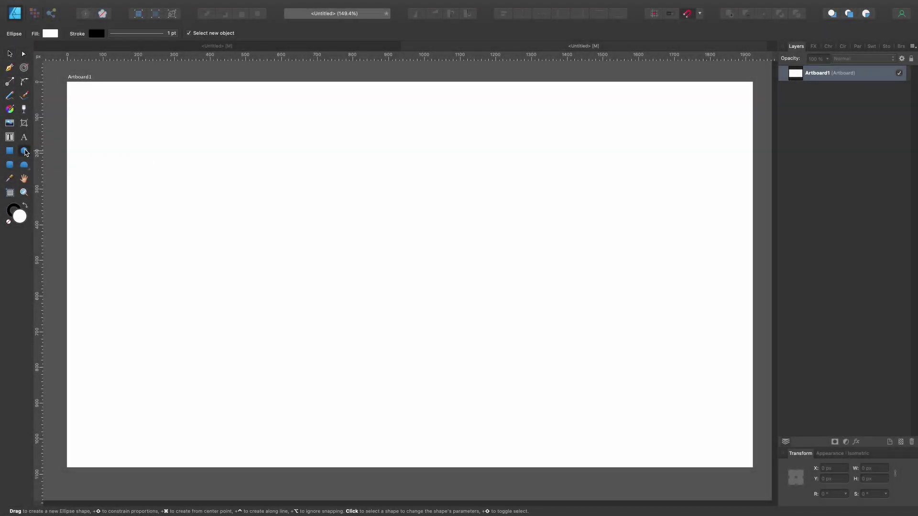
{"action": "left_click_drag", "start_coordinate": [330, 163], "coordinate": [463, 262]}
{"action": "type", "text": "500"}
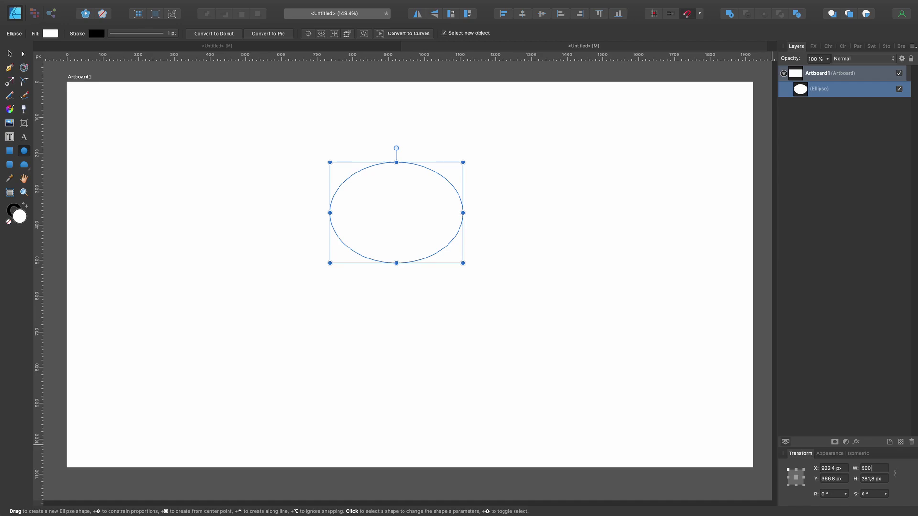
{"action": "key", "text": "Tab"}
{"action": "type", "text": "500"}
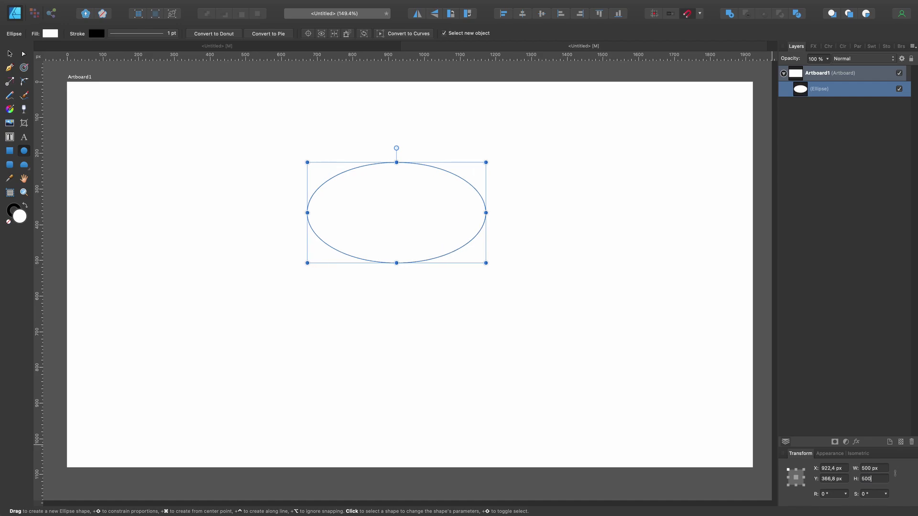
{"action": "key", "text": "Return"}
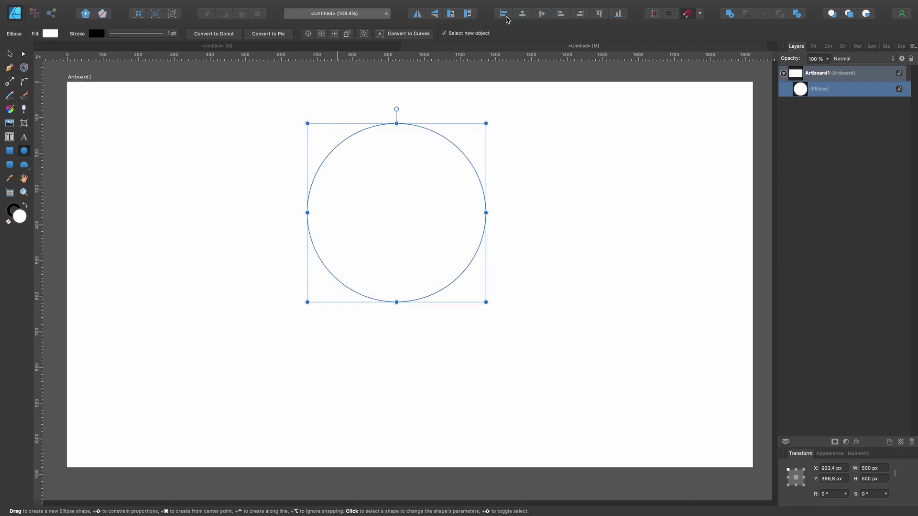
{"action": "left_click", "coordinate": [523, 16]}
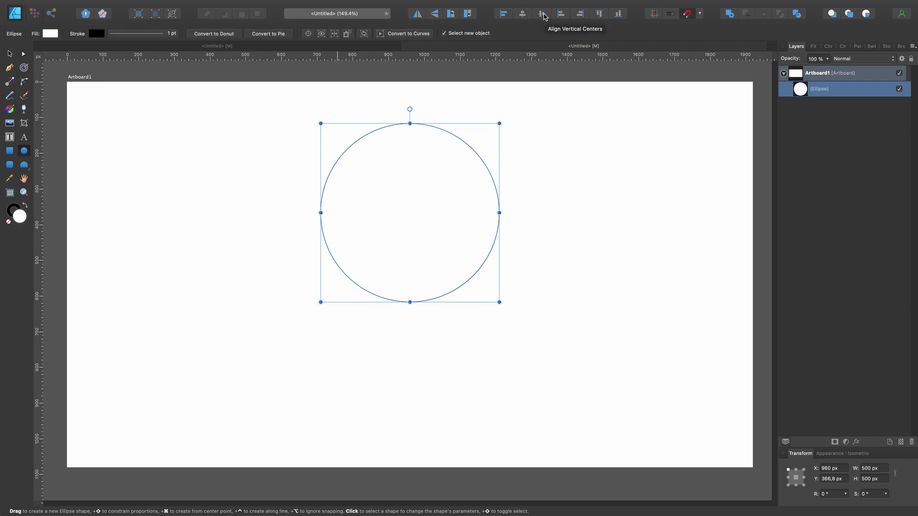
{"action": "left_click", "coordinate": [542, 14]}
{"action": "left_click", "coordinate": [9, 54]}
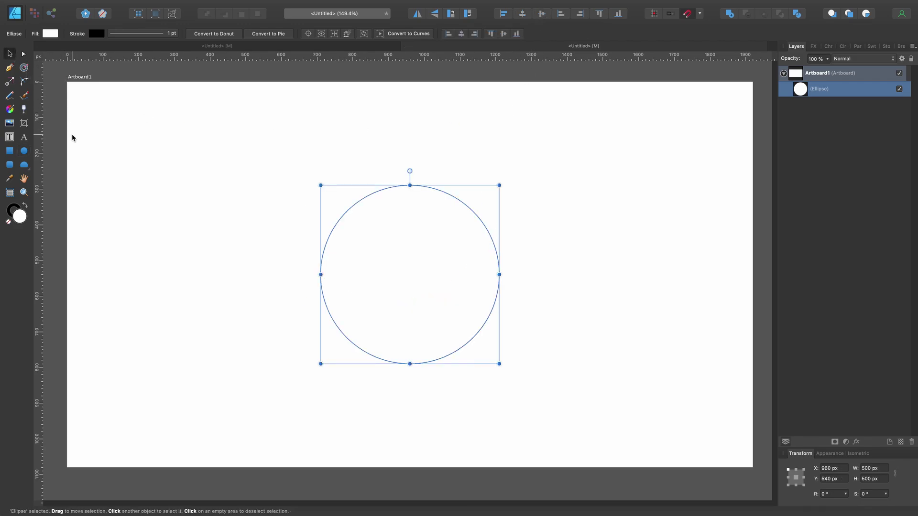
Step: Give the circle a 12 pt black stroke, then reselect it
{"action": "left_click", "coordinate": [142, 36]}
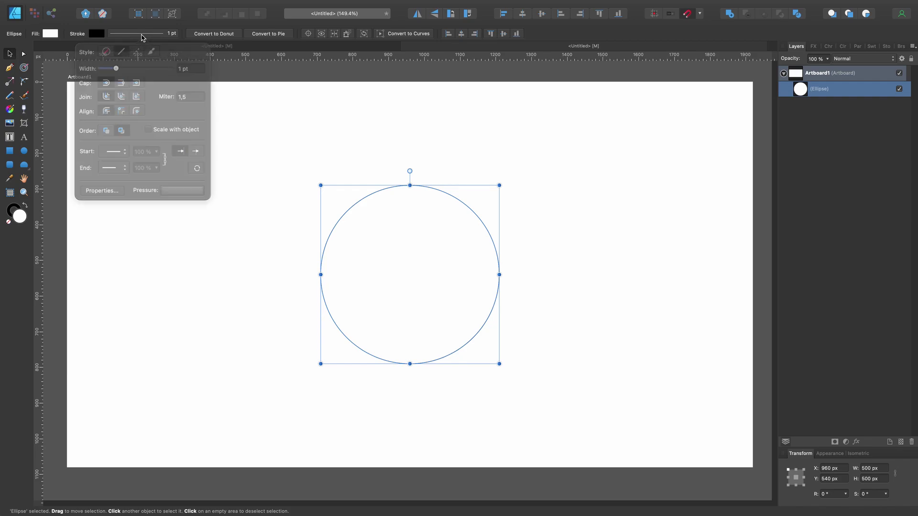
{"action": "type", "text": "12"}
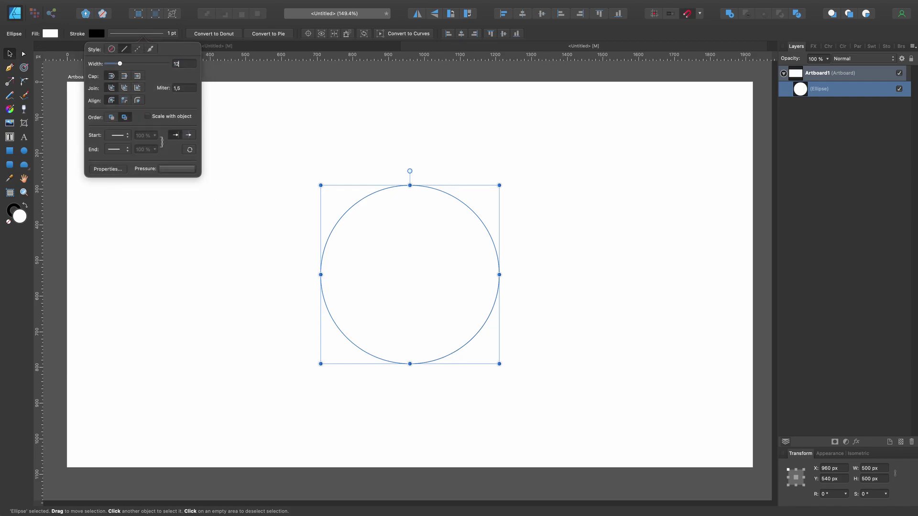
{"action": "key", "text": "Return"}
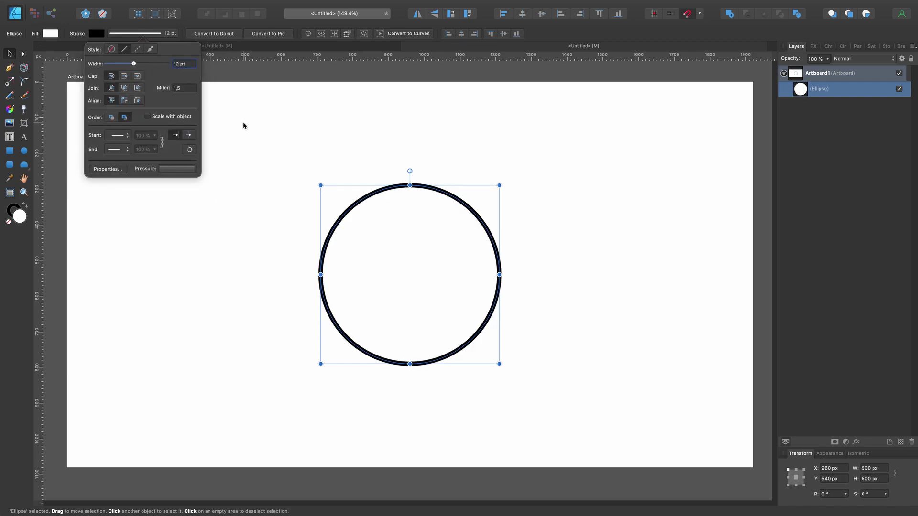
{"action": "left_click", "coordinate": [243, 125]}
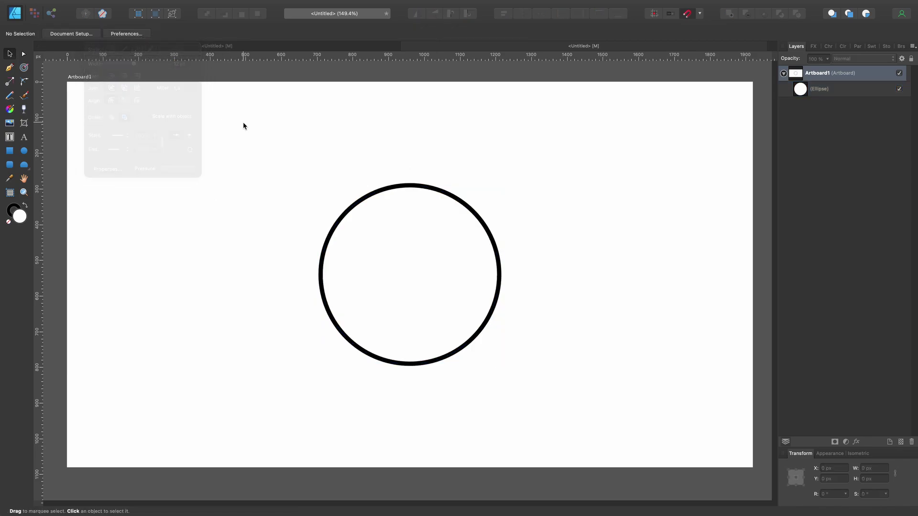
{"action": "left_click", "coordinate": [397, 219]}
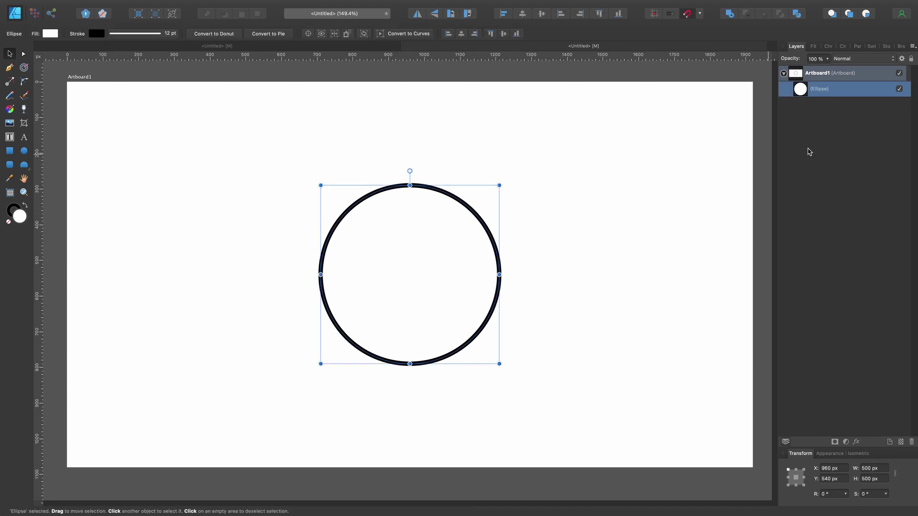
Step: Duplicate the stroked circle in place into a stack of copies and select the top copy
{"action": "key", "text": "super+j"}
{"action": "key", "text": "super+j"}
{"action": "key", "text": "super+j"}
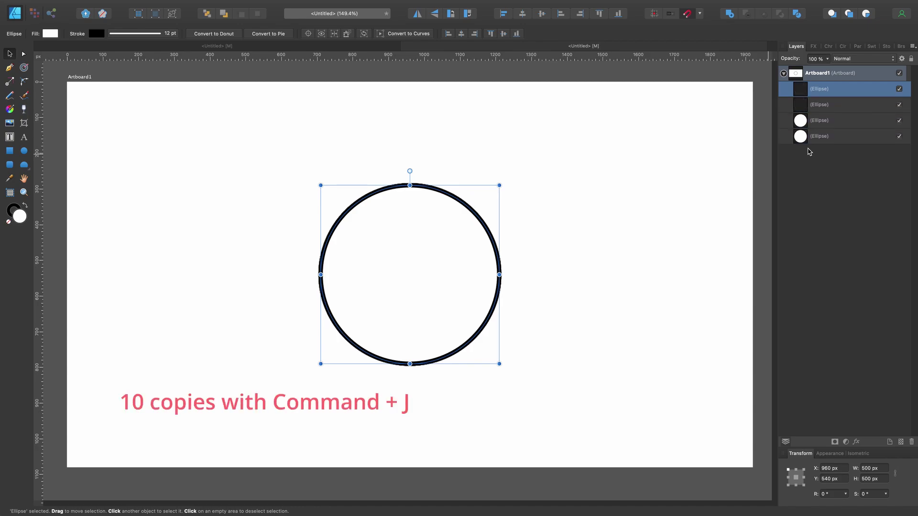
{"action": "key", "text": "super+j"}
{"action": "key", "text": "super+j"}
{"action": "key", "text": "super+j"}
{"action": "key", "text": "super+j"}
{"action": "key", "text": "super+j"}
{"action": "key", "text": "super+j"}
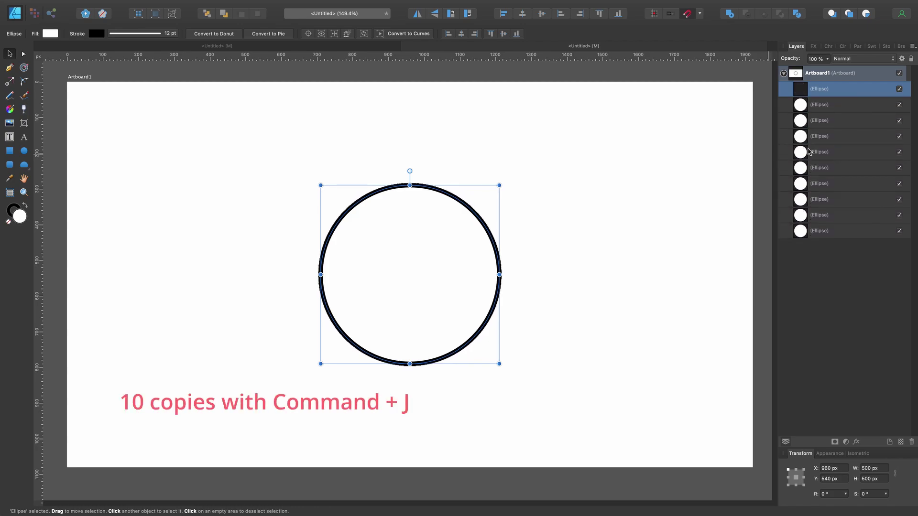
{"action": "left_click", "coordinate": [523, 295]}
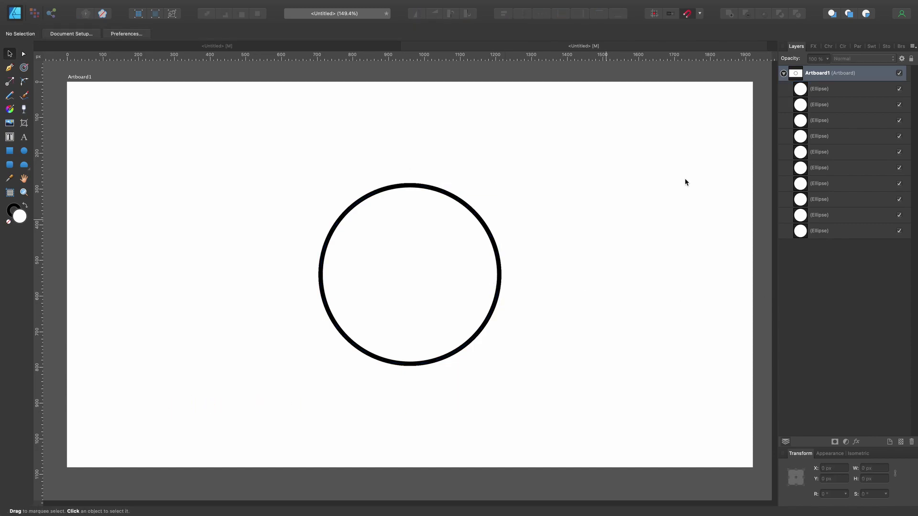
{"action": "left_click", "coordinate": [822, 90]}
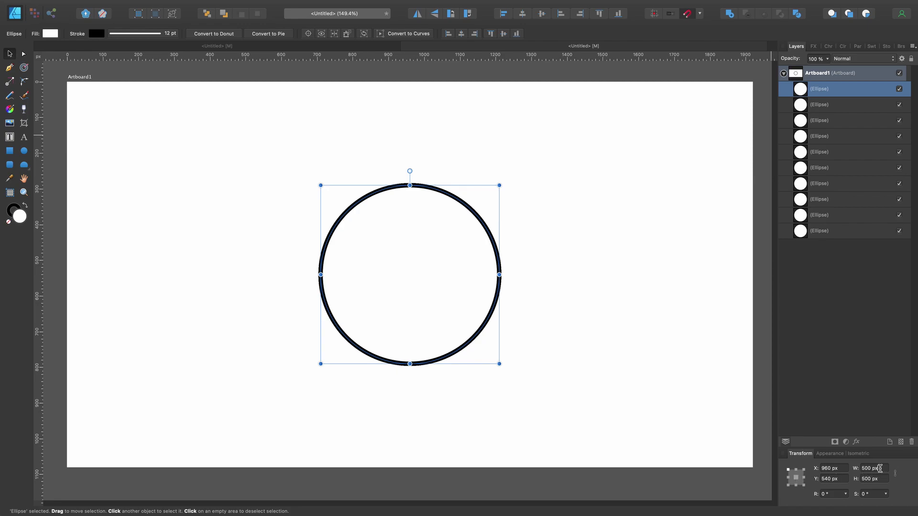
{"action": "left_click", "coordinate": [875, 468]}
{"action": "type", "text": "50"}
Step: Resize the first three circle copies to 50, 100 and 150 px
{"action": "key", "text": "Tab"}
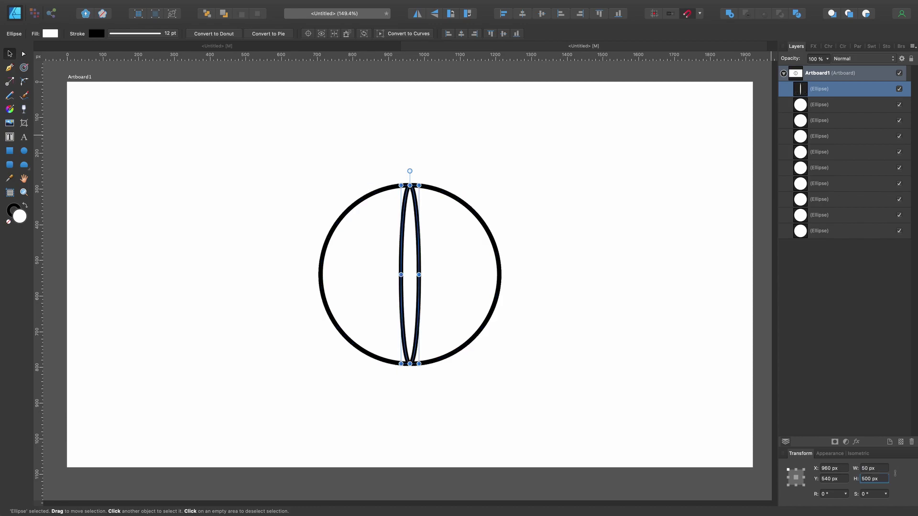
{"action": "type", "text": "50"}
{"action": "key", "text": "Return"}
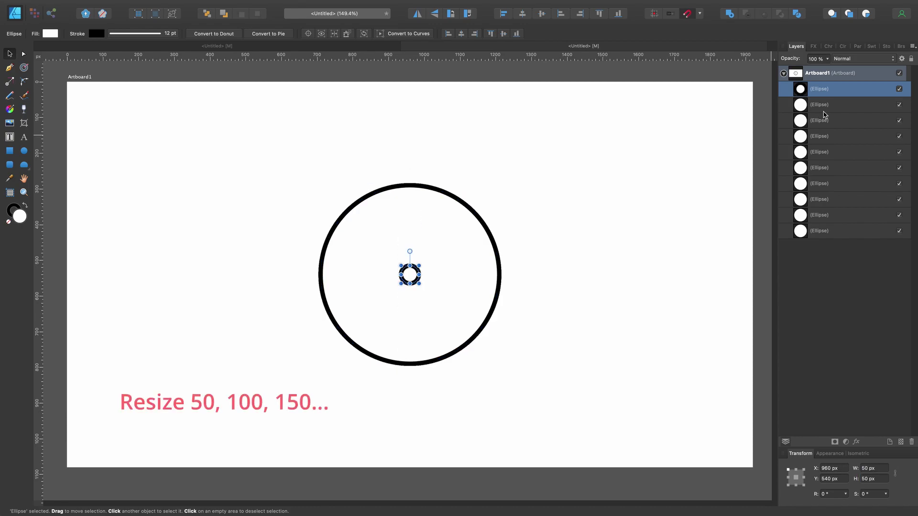
{"action": "left_click", "coordinate": [822, 106]}
{"action": "type", "text": "00"}
{"action": "key", "text": "Tab"}
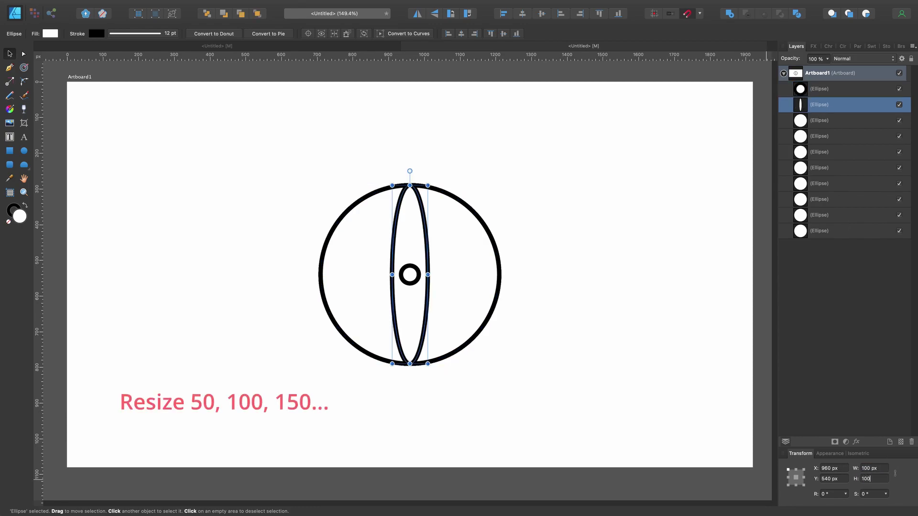
{"action": "type", "text": "100"}
{"action": "key", "text": "Return"}
{"action": "left_click", "coordinate": [822, 120]}
{"action": "type", "text": "150"}
Step: Resize the next three circle copies to 200, 250 and 300 px
{"action": "left_click", "coordinate": [822, 136]}
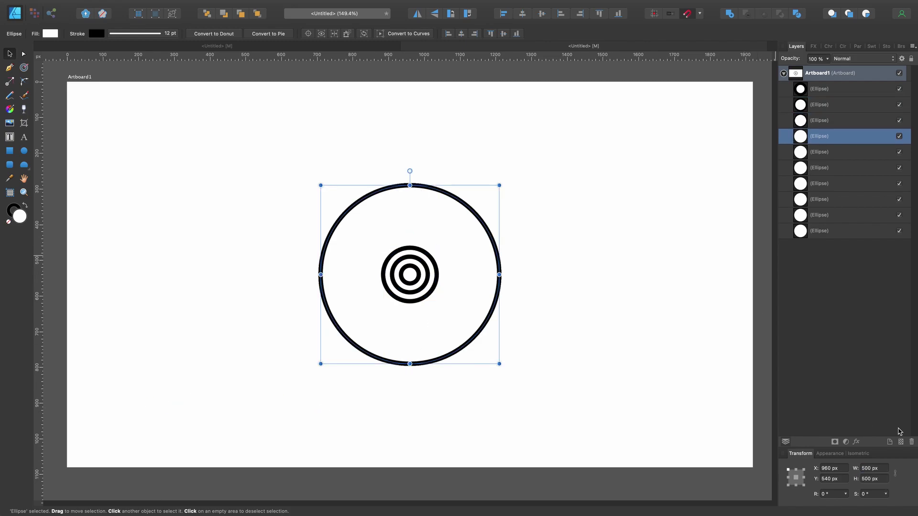
{"action": "type", "text": "00"}
{"action": "key", "text": "Tab"}
{"action": "type", "text": "200"}
{"action": "key", "text": "Return"}
{"action": "left_click", "coordinate": [819, 152]}
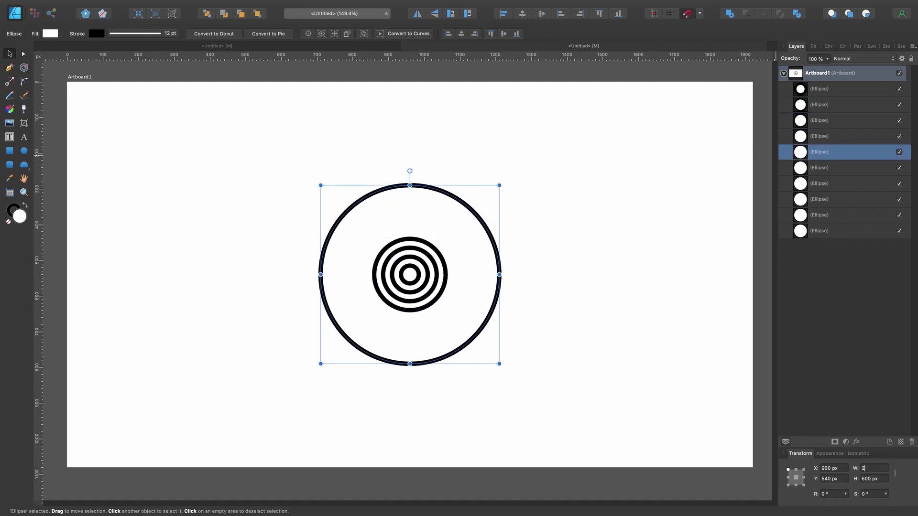
{"action": "type", "text": "50"}
{"action": "key", "text": "Tab"}
{"action": "type", "text": "250"}
{"action": "key", "text": "Return"}
{"action": "left_click", "coordinate": [819, 168]}
{"action": "type", "text": "300"}
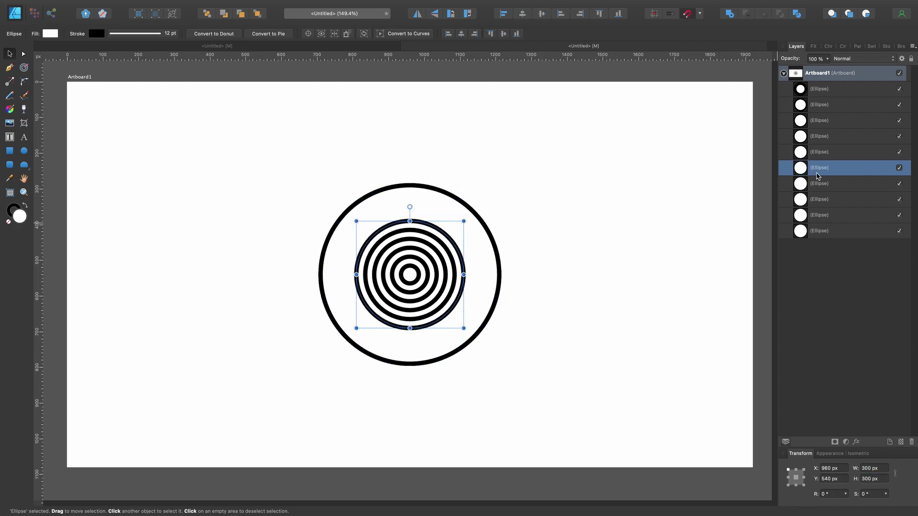
Step: Resize the remaining copies to 350, 400 and 450 px, completing the concentric rings
{"action": "left_click", "coordinate": [819, 183]}
{"action": "type", "text": "350"}
{"action": "key", "text": "Tab"}
{"action": "type", "text": "350"}
{"action": "key", "text": "Return"}
{"action": "left_click", "coordinate": [846, 199]}
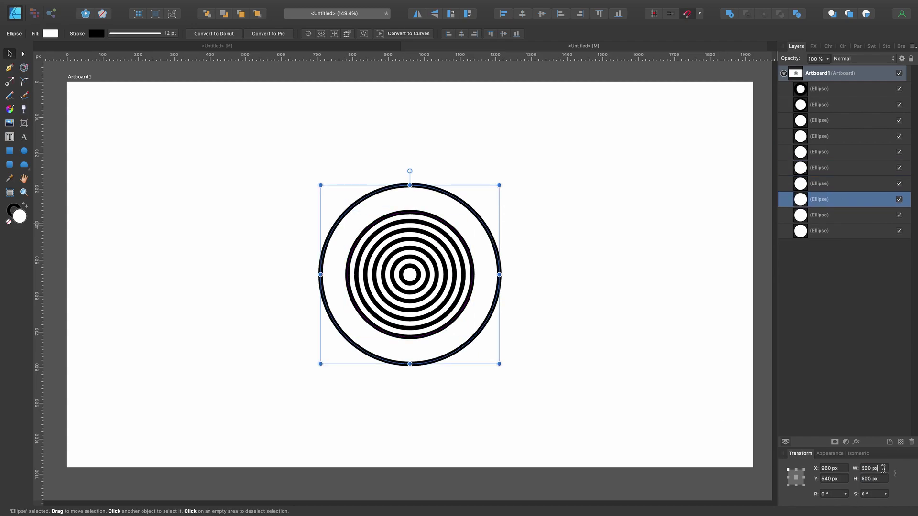
{"action": "type", "text": "400"}
{"action": "key", "text": "Tab"}
{"action": "type", "text": "400"}
{"action": "key", "text": "Return"}
{"action": "left_click", "coordinate": [851, 214]}
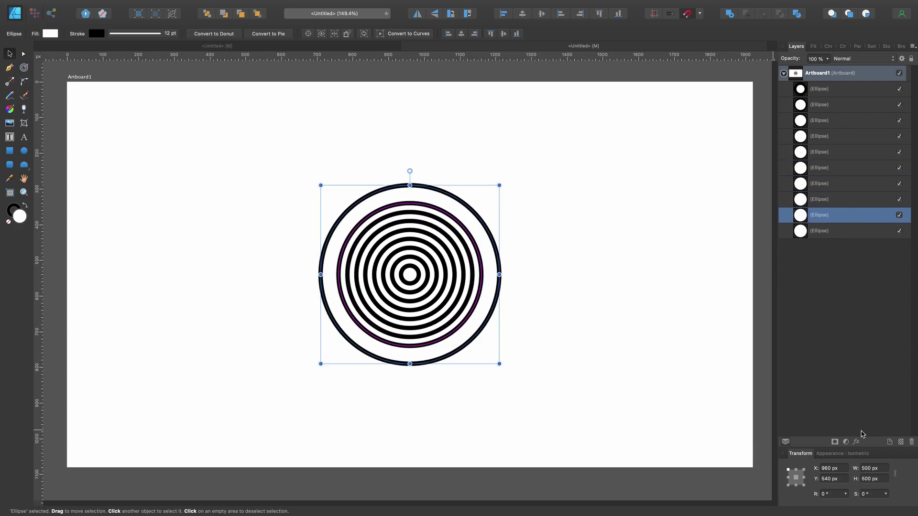
{"action": "type", "text": "450"}
{"action": "key", "text": "Tab"}
{"action": "type", "text": "450"}
{"action": "key", "text": "Return"}
{"action": "left_click", "coordinate": [586, 153]}
Step: Select all ten rings, convert them to curves, and switch to the Node Tool
{"action": "mouse_move", "coordinate": [273, 165]}
{"action": "left_mouse_down"}
{"action": "mouse_move", "coordinate": [331, 225]}
{"action": "mouse_move", "coordinate": [536, 382]}
{"action": "left_mouse_up"}
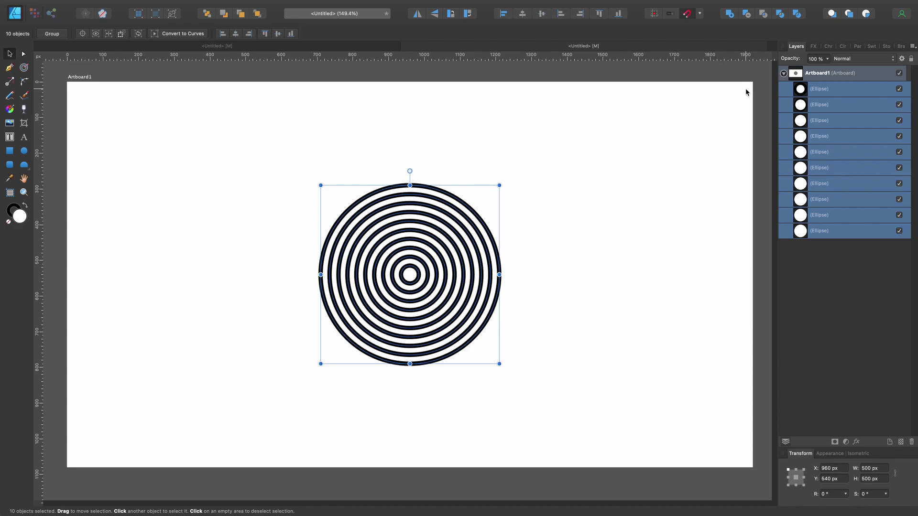
{"action": "right_click", "coordinate": [431, 199]}
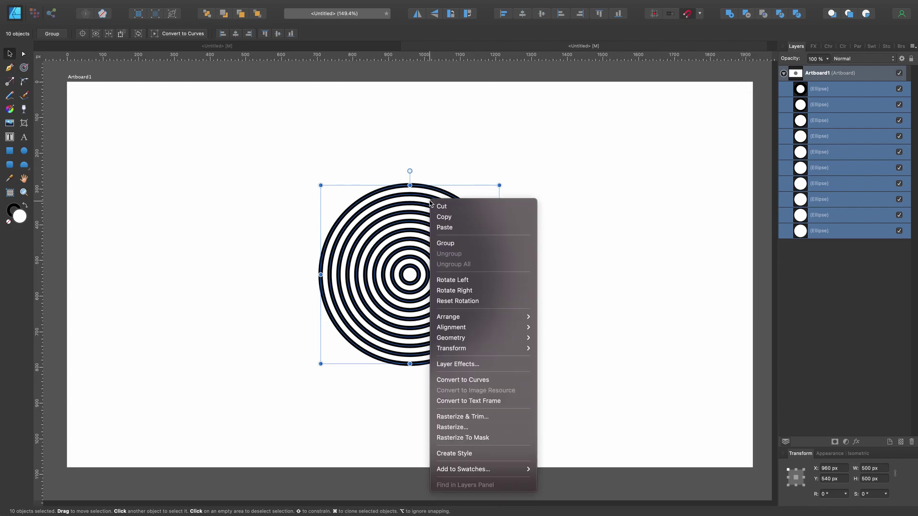
{"action": "left_click", "coordinate": [477, 380]}
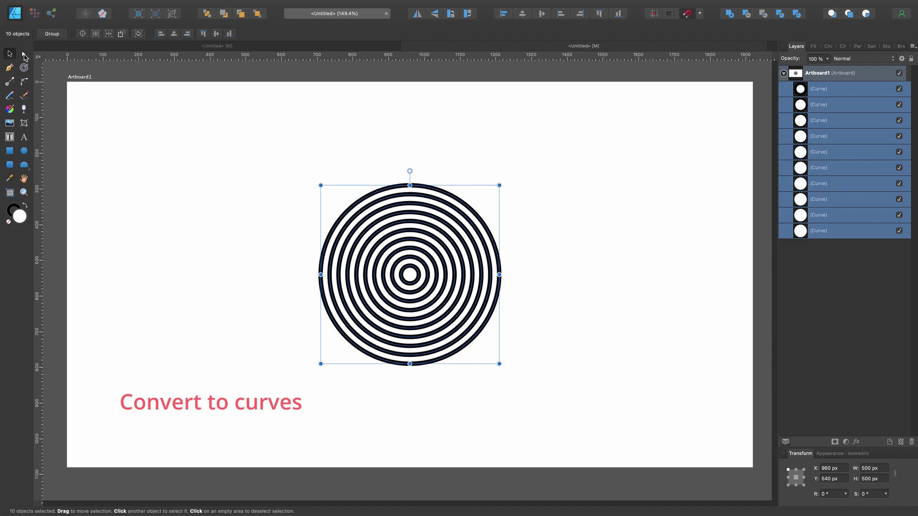
{"action": "left_click", "coordinate": [23, 55]}
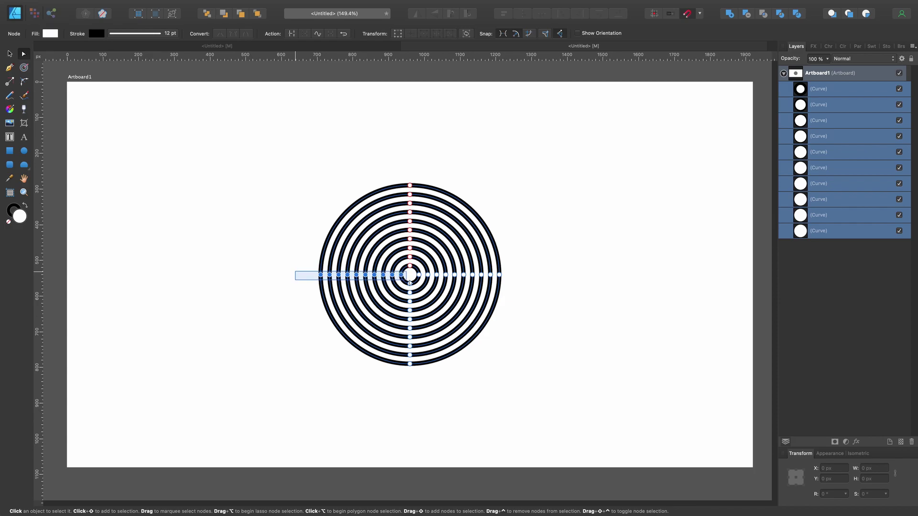
Step: Break all ten rings at their horizontal middle nodes, then select the ten lower halves
{"action": "left_click_drag", "start_coordinate": [329, 277], "coordinate": [509, 283]}
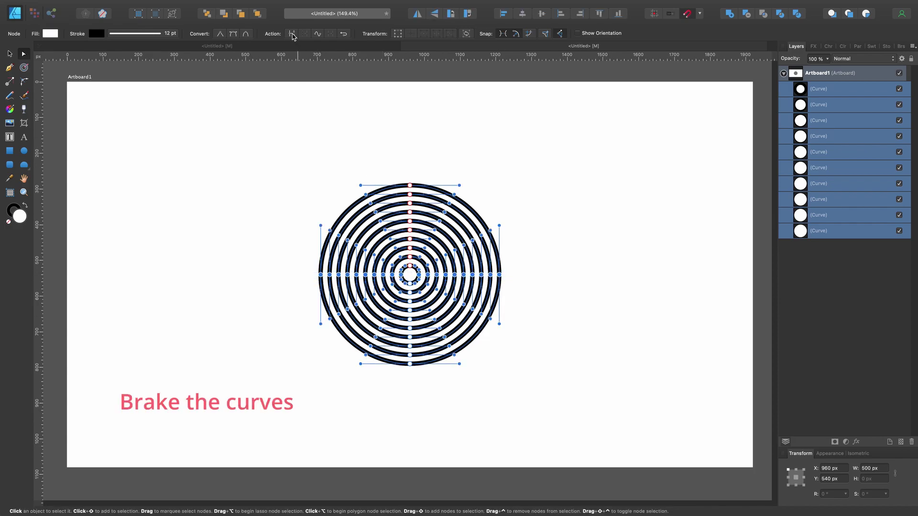
{"action": "left_click", "coordinate": [292, 33]}
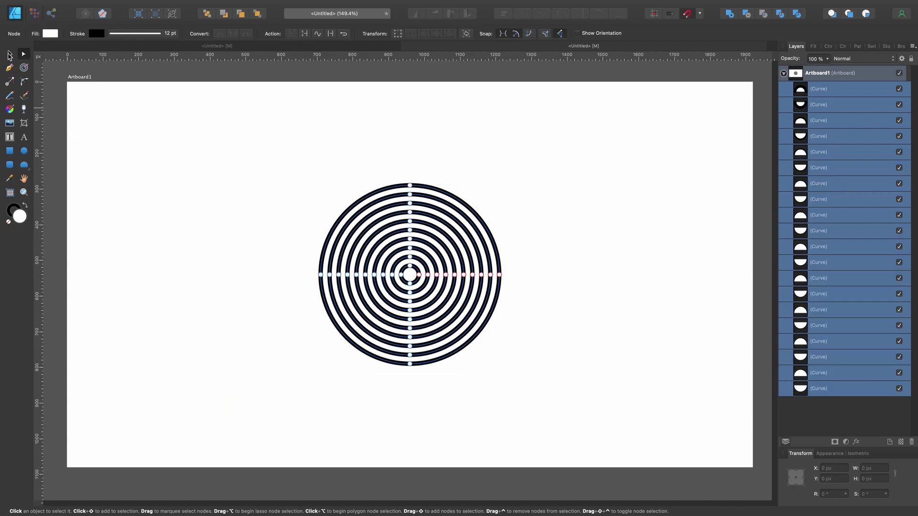
{"action": "left_click", "coordinate": [9, 55]}
{"action": "left_click", "coordinate": [219, 302]}
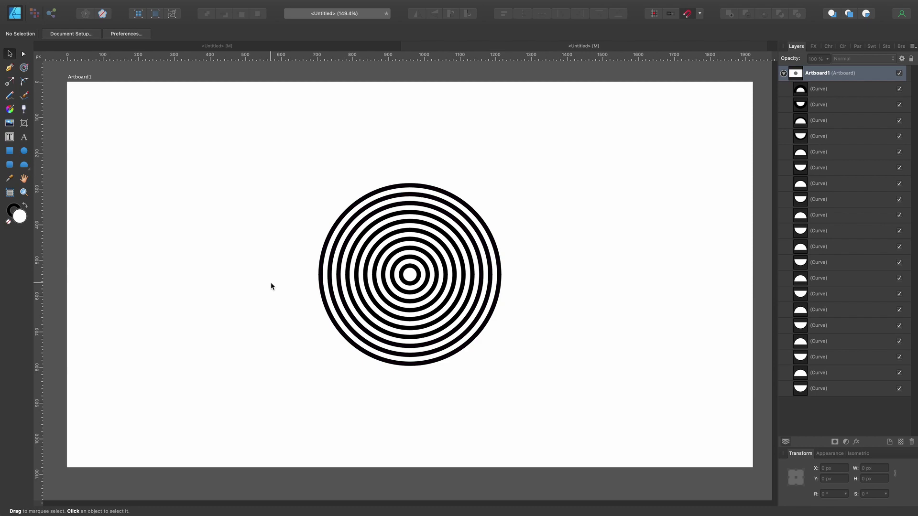
{"action": "mouse_move", "coordinate": [270, 283]}
{"action": "left_mouse_down"}
{"action": "mouse_move", "coordinate": [440, 325]}
{"action": "mouse_move", "coordinate": [529, 376]}
{"action": "left_mouse_up"}
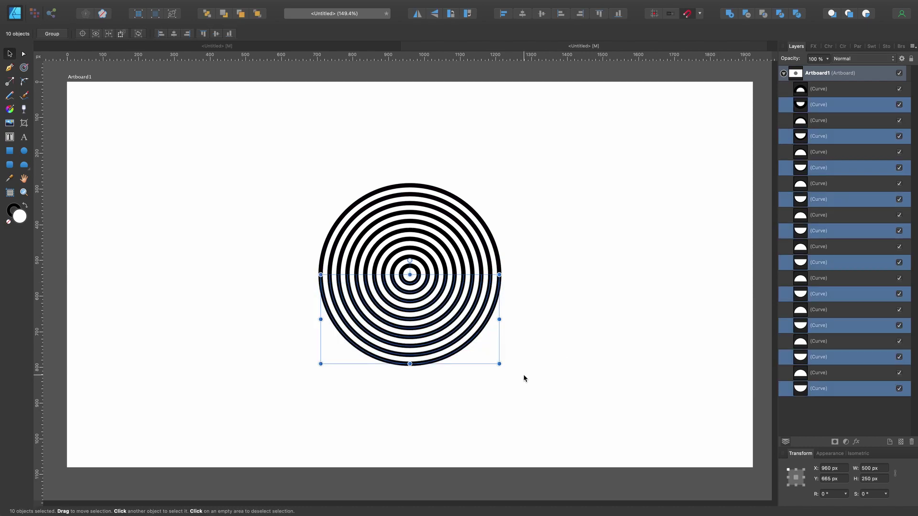
Step: Delete the ten lower half-circles and select a remaining upper arc
{"action": "key", "text": "Delete"}
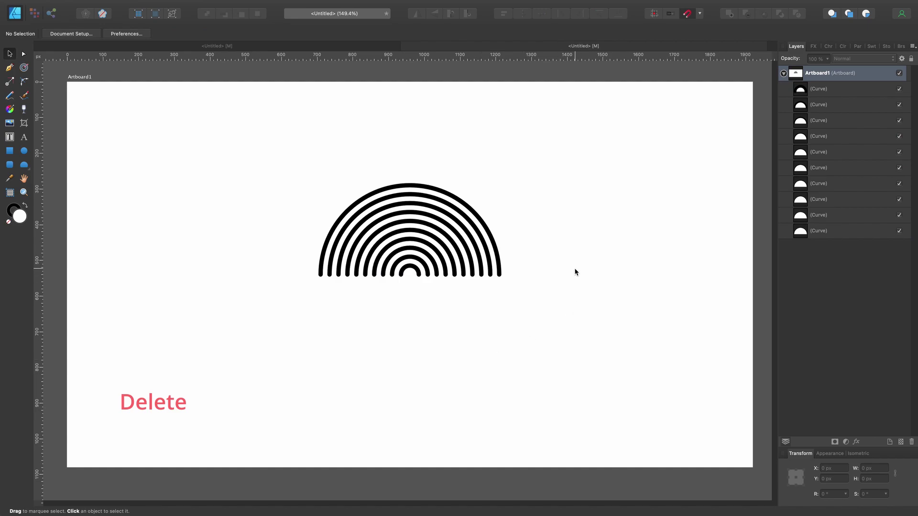
{"action": "left_click", "coordinate": [445, 229]}
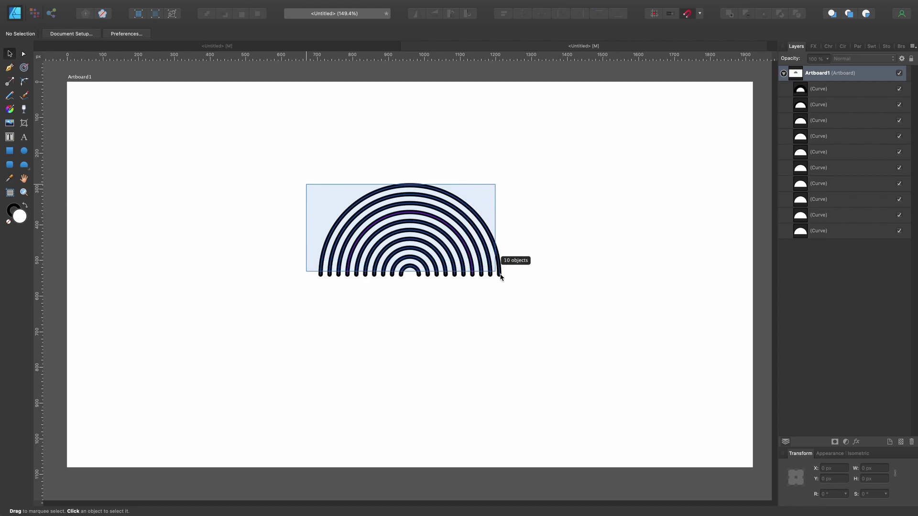
Step: Group the ten upper arcs, move the group, and rotate it −90° to face right
{"action": "left_click_drag", "start_coordinate": [307, 188], "coordinate": [516, 289]}
{"action": "right_click", "coordinate": [451, 232]}
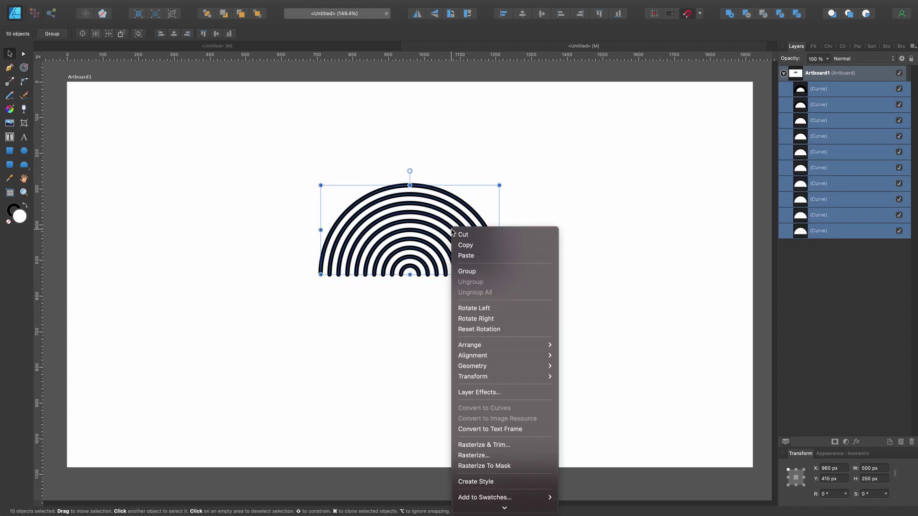
{"action": "left_click", "coordinate": [482, 271]}
{"action": "left_click_drag", "start_coordinate": [440, 245], "coordinate": [529, 191]}
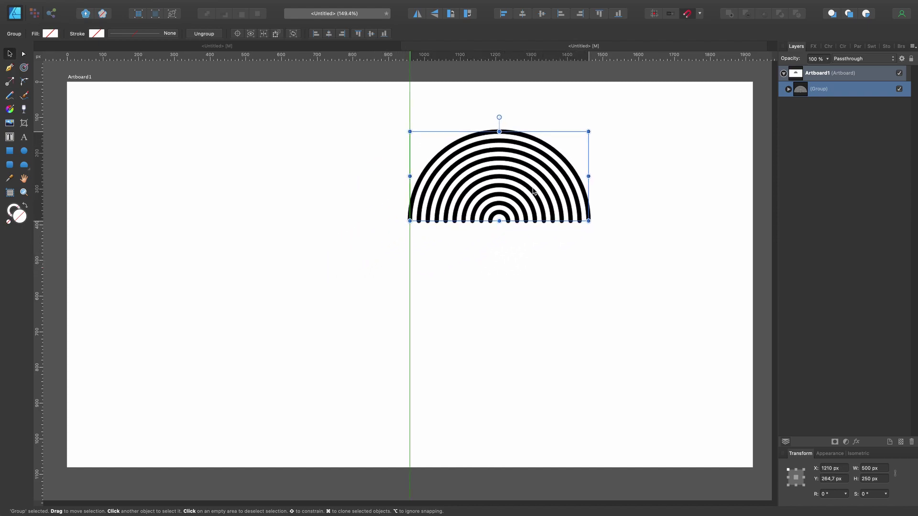
{"action": "mouse_move", "coordinate": [497, 116]}
{"action": "left_mouse_down"}
{"action": "mouse_move", "coordinate": [570, 164]}
{"action": "mouse_move", "coordinate": [530, 180]}
{"action": "left_mouse_up"}
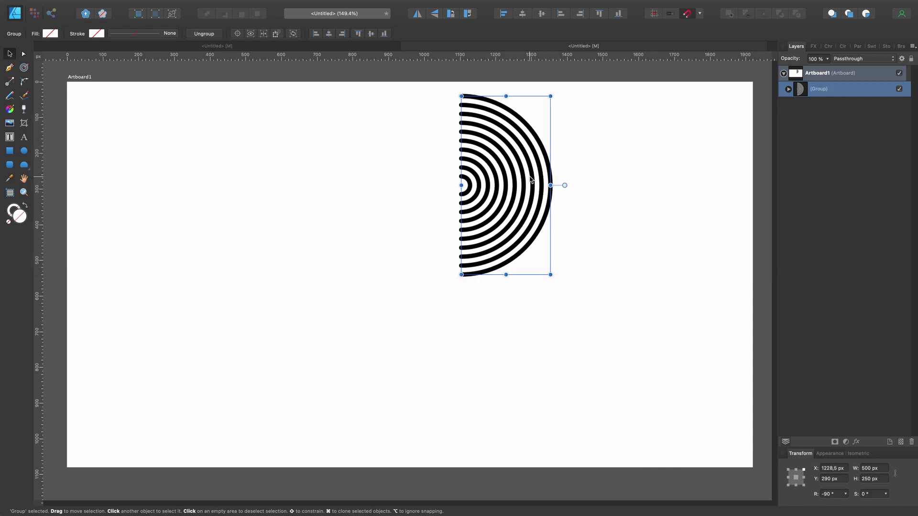
Step: Duplicate the arc group, rotate the copy to 180°, and fit it against the first group
{"action": "right_click", "coordinate": [821, 96]}
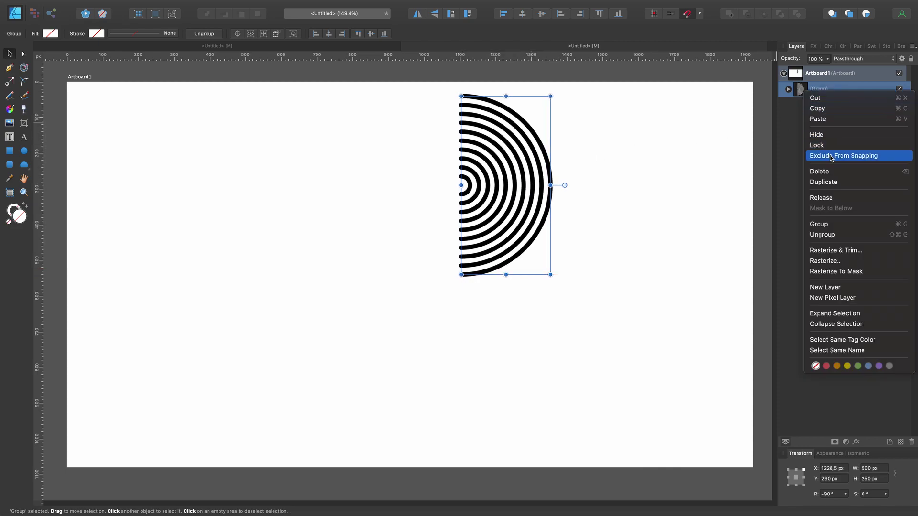
{"action": "left_click", "coordinate": [832, 182]}
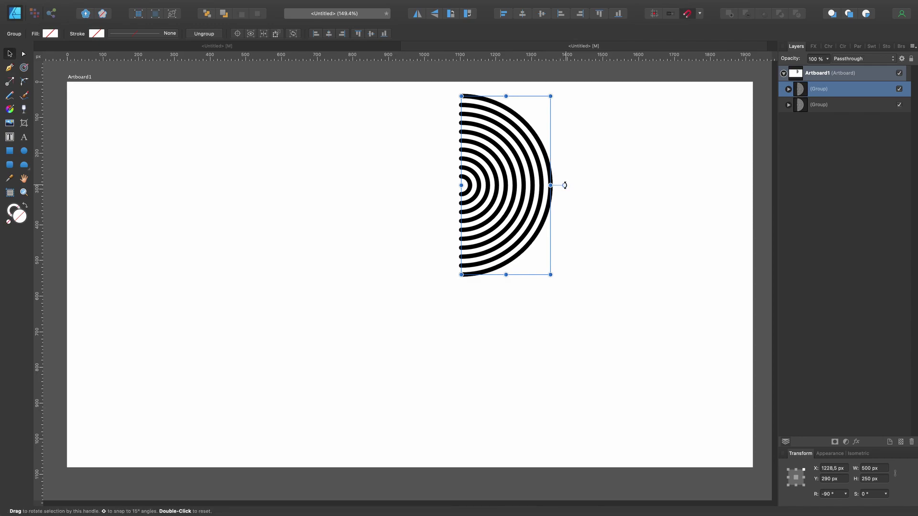
{"action": "left_click_drag", "start_coordinate": [563, 184], "coordinate": [508, 249]}
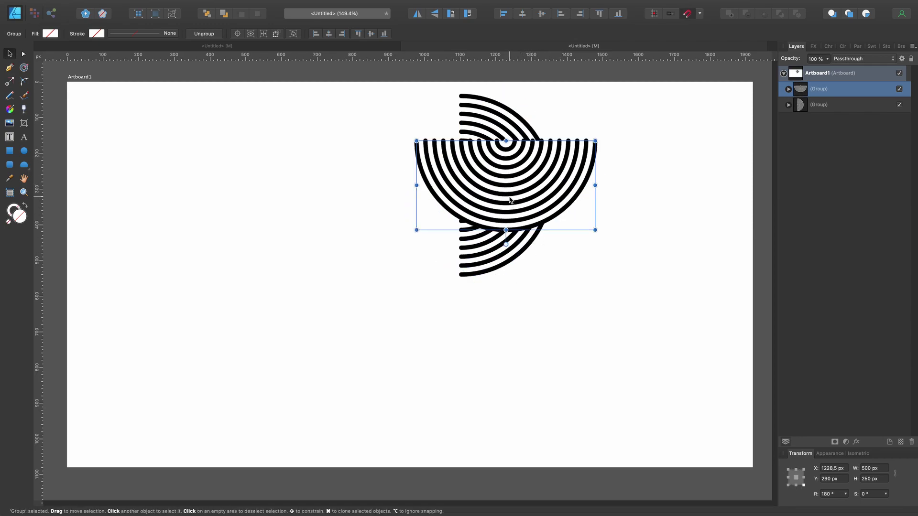
{"action": "left_click_drag", "start_coordinate": [510, 200], "coordinate": [465, 246]}
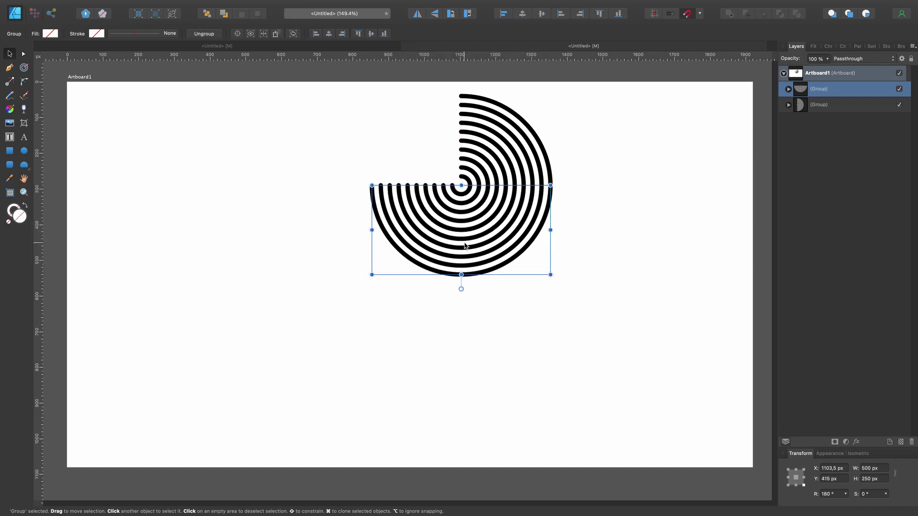
Step: Copy and paste the lower arc group, rotate it to 0°, and position it upper left
{"action": "right_click", "coordinate": [465, 237]}
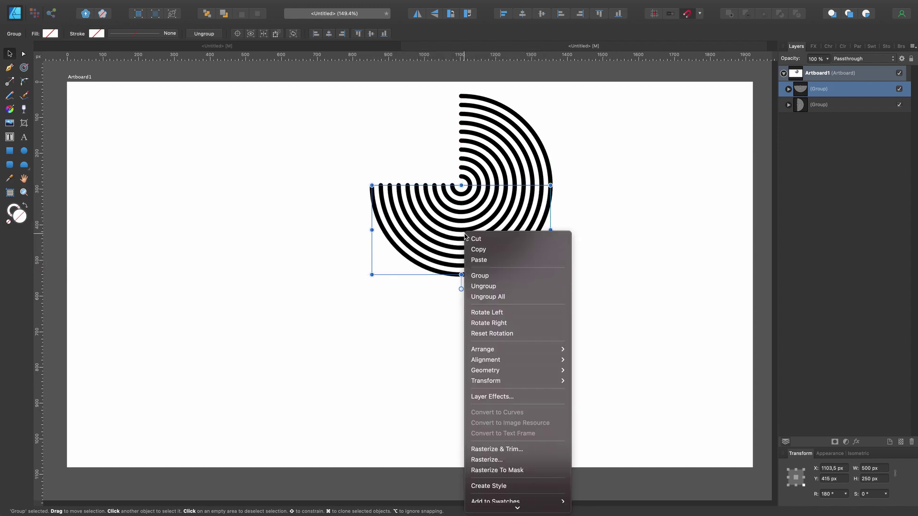
{"action": "left_click", "coordinate": [483, 249]}
{"action": "right_click", "coordinate": [448, 227]}
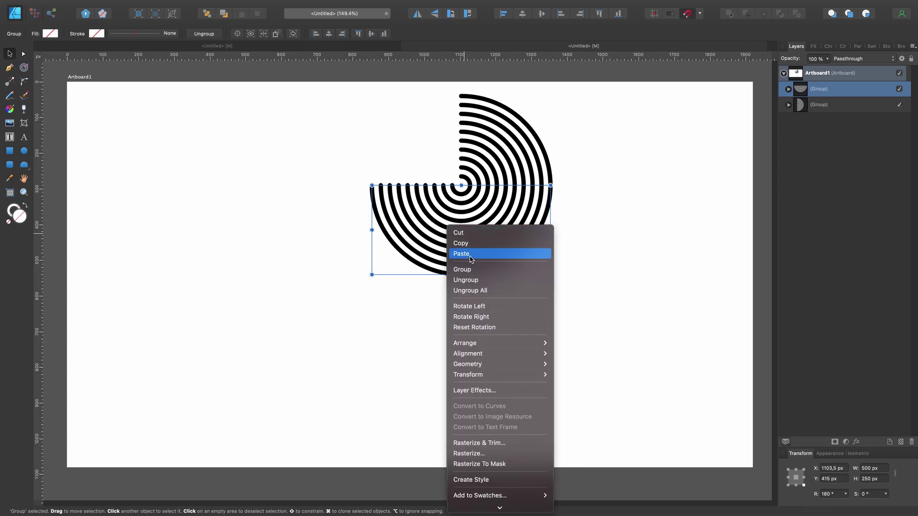
{"action": "left_click", "coordinate": [471, 254]}
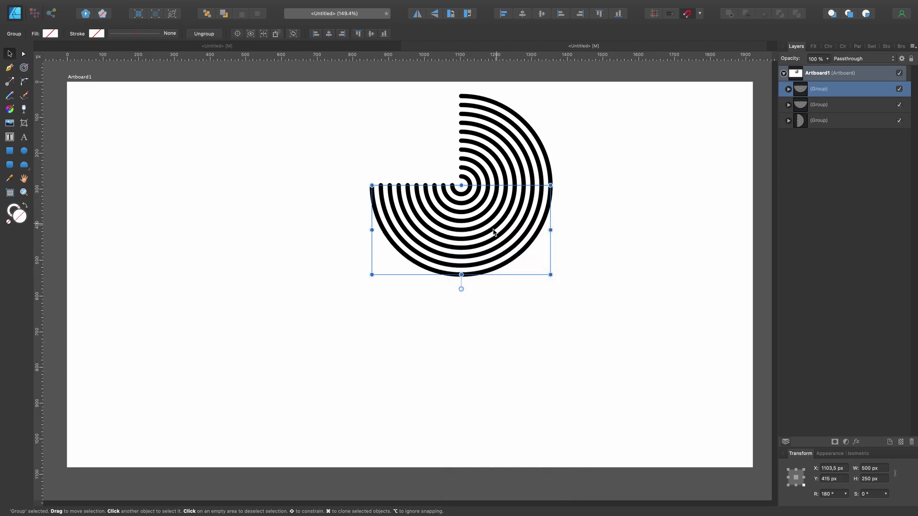
{"action": "left_click_drag", "start_coordinate": [461, 289], "coordinate": [461, 171]}
{"action": "mouse_move", "coordinate": [448, 239]}
{"action": "left_mouse_down"}
{"action": "mouse_move", "coordinate": [379, 154]}
{"action": "mouse_move", "coordinate": [349, 148]}
{"action": "left_mouse_up"}
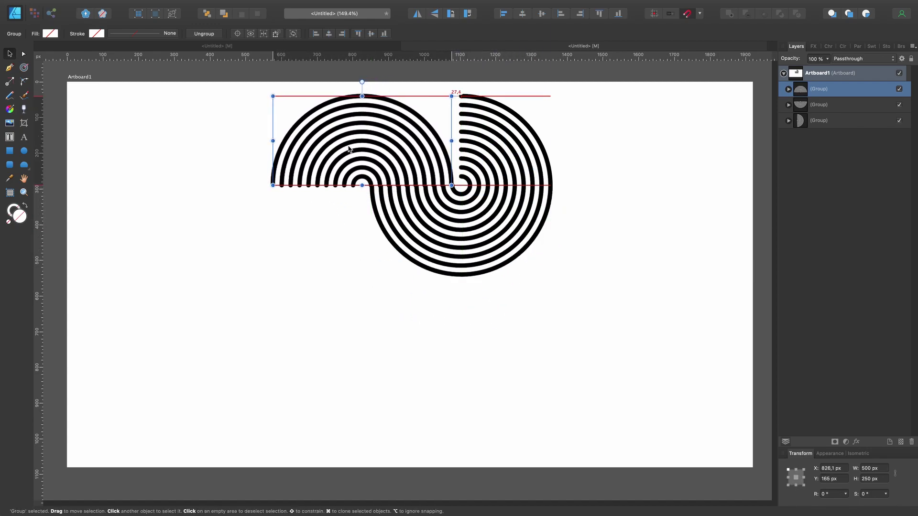
{"action": "scroll", "coordinate": [423, 172], "scroll_direction": "up", "scroll_amount": 5}
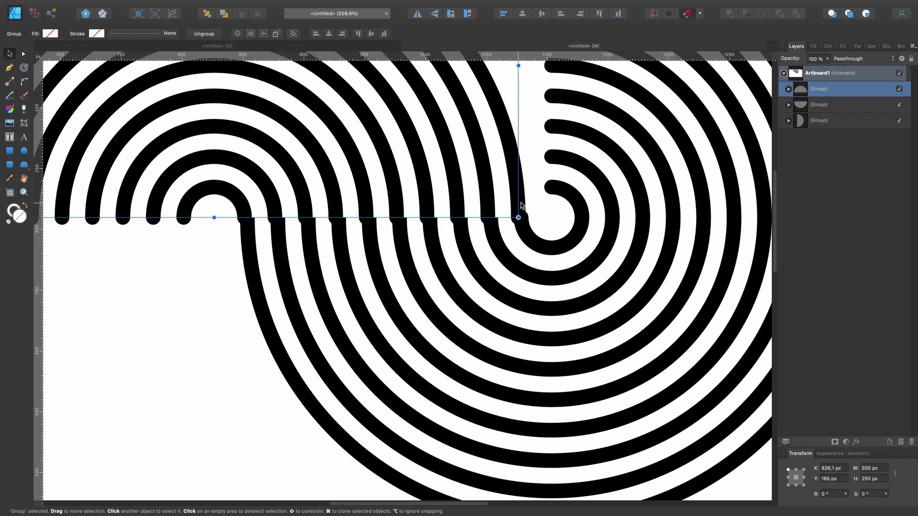
{"action": "left_click_drag", "start_coordinate": [521, 205], "coordinate": [527, 206]}
{"action": "scroll", "coordinate": [516, 215], "scroll_direction": "down", "scroll_amount": 4}
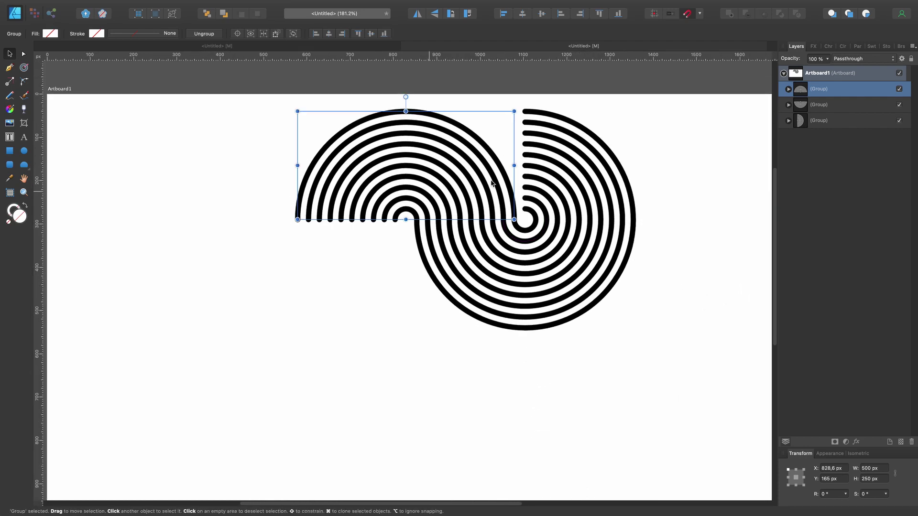
Step: Duplicate the upright group, rotate it to 90°, and snap it into the left side
{"action": "key", "text": "ctrl+j"}
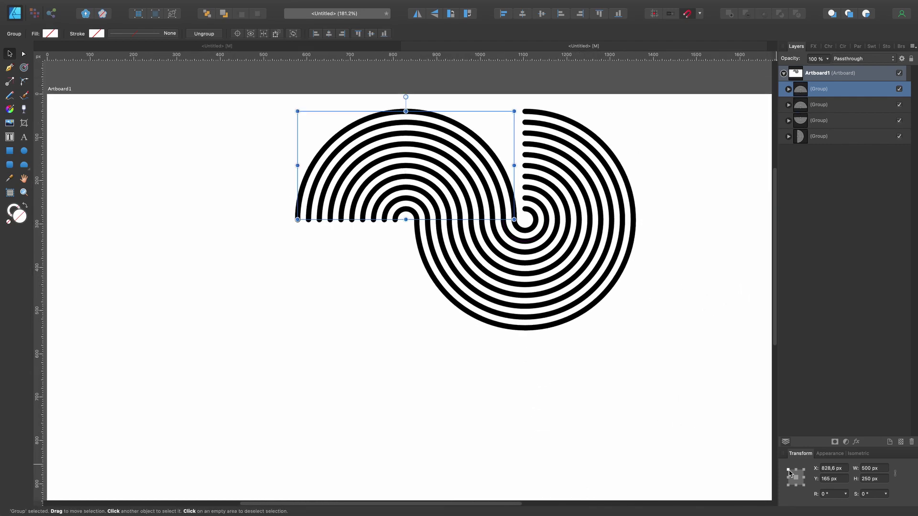
{"action": "mouse_move", "coordinate": [406, 97]}
{"action": "left_mouse_down"}
{"action": "mouse_move", "coordinate": [322, 155]}
{"action": "mouse_move", "coordinate": [315, 182]}
{"action": "left_mouse_up"}
{"action": "left_click_drag", "start_coordinate": [389, 177], "coordinate": [330, 222]}
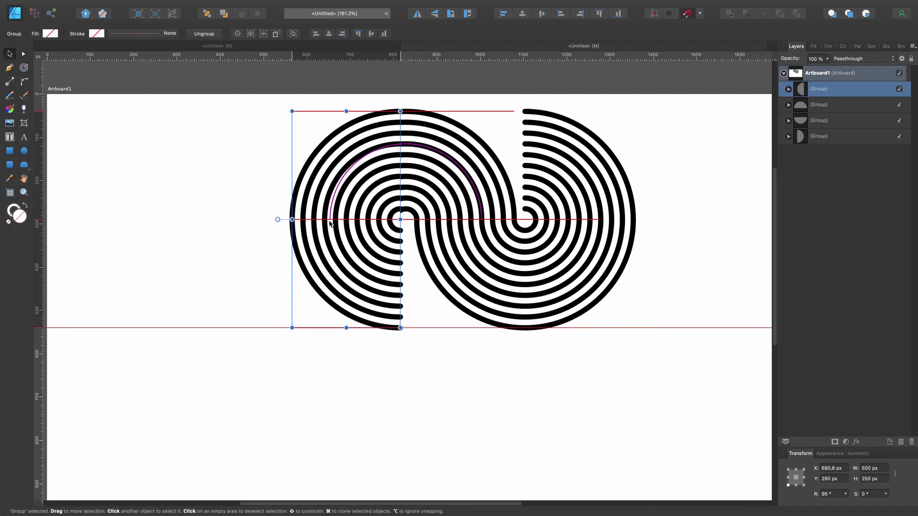
{"action": "scroll", "coordinate": [386, 226], "scroll_direction": "up", "scroll_amount": 5}
{"action": "left_click_drag", "start_coordinate": [386, 226], "coordinate": [403, 227]}
{"action": "scroll", "coordinate": [410, 208], "scroll_direction": "down", "scroll_amount": 5}
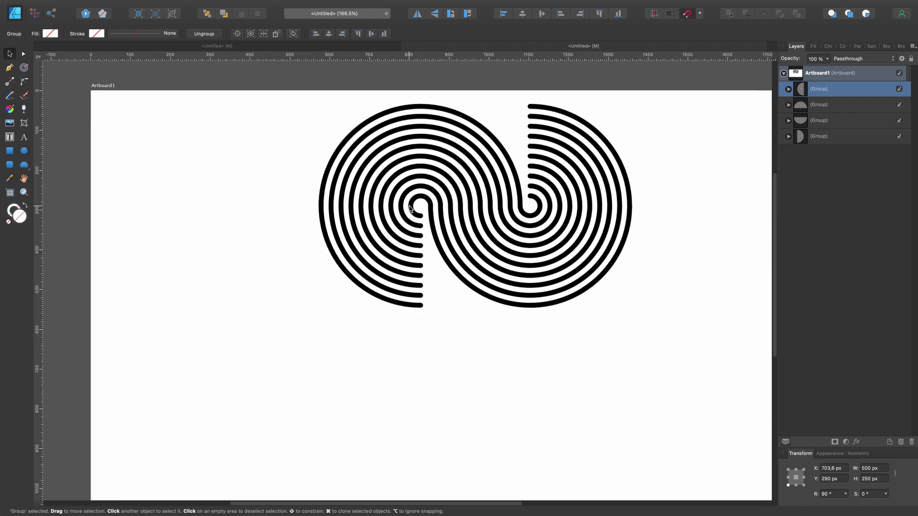
Step: Duplicate the arc group, rotate it a quarter turn, and align it below the upper arcs
{"action": "key", "text": "ctrl+j"}
{"action": "left_click_drag", "start_coordinate": [306, 206], "coordinate": [434, 205]}
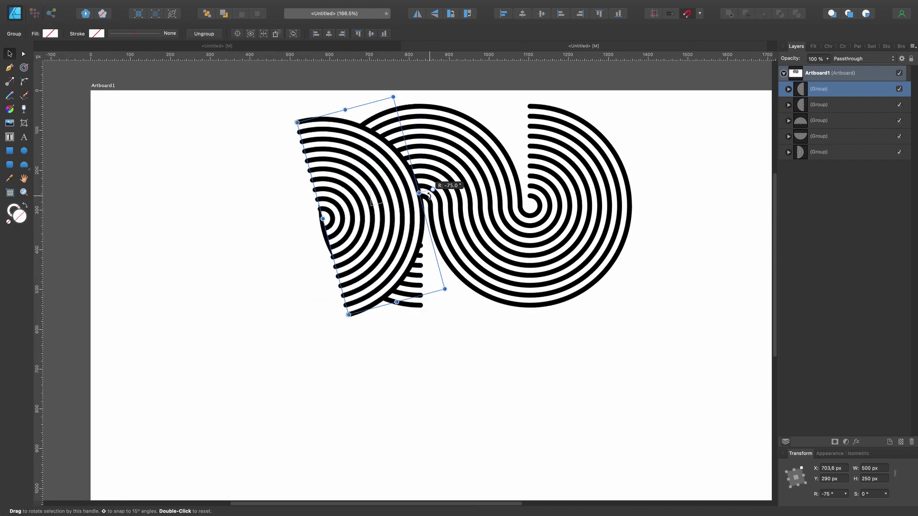
{"action": "mouse_move", "coordinate": [381, 233]}
{"action": "left_mouse_down"}
{"action": "mouse_move", "coordinate": [454, 314]}
{"action": "mouse_move", "coordinate": [514, 314]}
{"action": "left_mouse_up"}
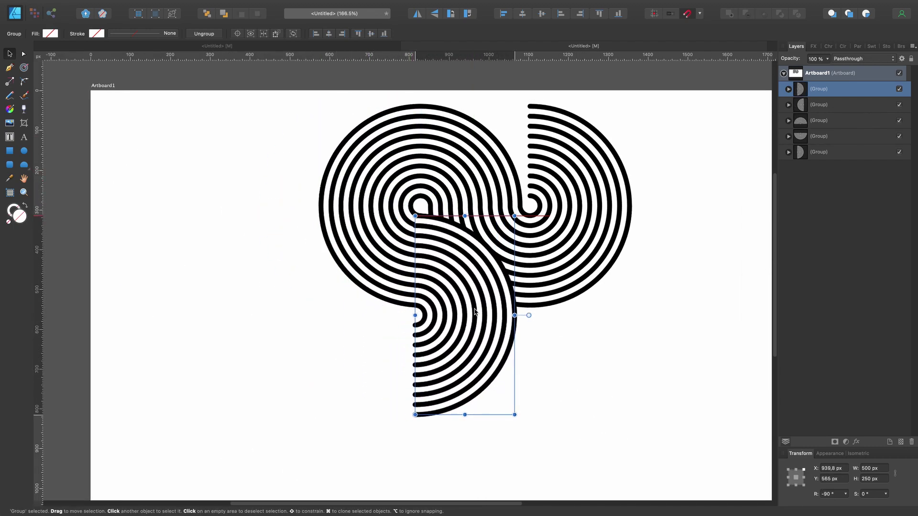
{"action": "scroll", "coordinate": [429, 218], "scroll_direction": "up", "scroll_amount": 5}
{"action": "mouse_move", "coordinate": [405, 177]}
{"action": "left_mouse_down"}
{"action": "mouse_move", "coordinate": [423, 171]}
{"action": "mouse_move", "coordinate": [404, 172]}
{"action": "left_mouse_up"}
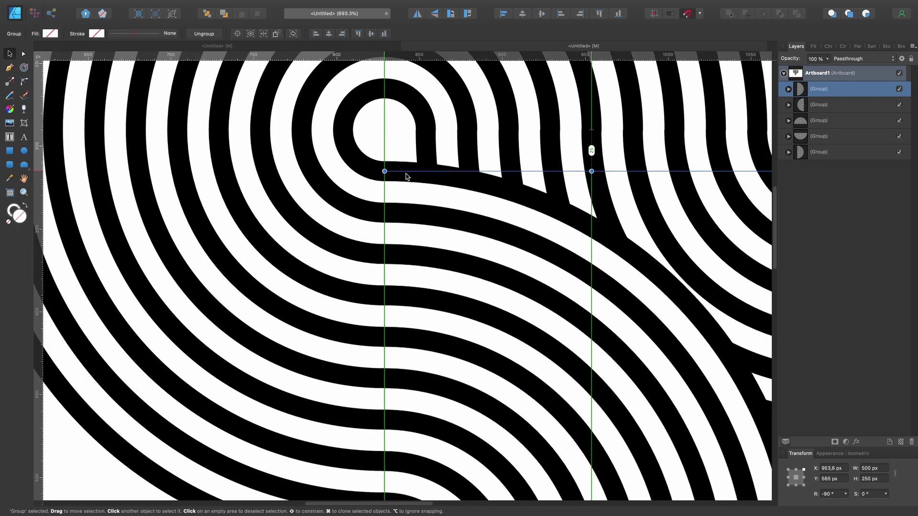
{"action": "scroll", "coordinate": [404, 172], "scroll_direction": "down", "scroll_amount": 10}
{"action": "scroll", "coordinate": [406, 203], "scroll_direction": "up", "scroll_amount": 3}
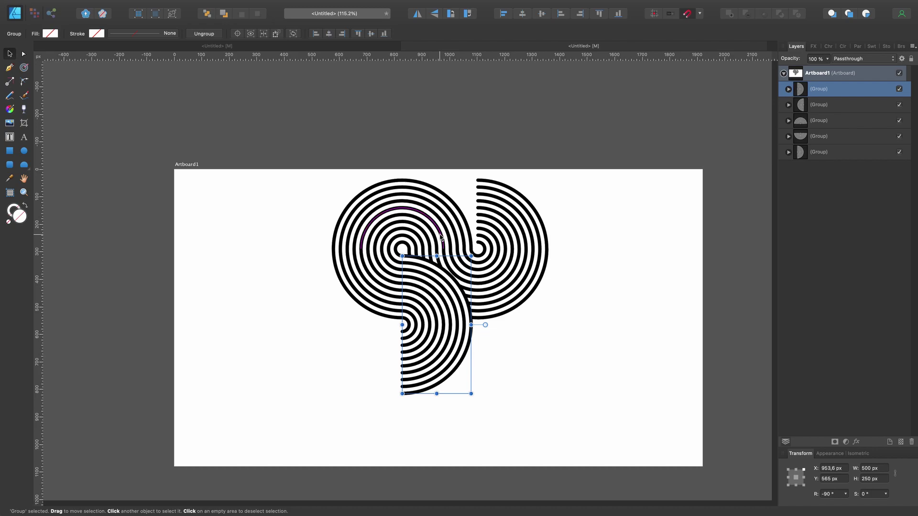
Step: Duplicate that group, rotate it the opposite way, and fit it down-left under the S-curve
{"action": "key", "text": "ctrl+j"}
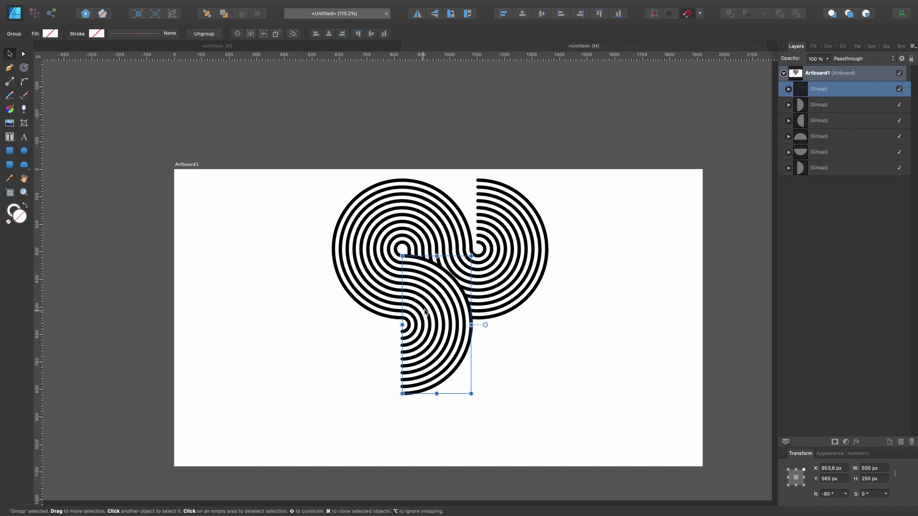
{"action": "mouse_move", "coordinate": [485, 325]}
{"action": "left_mouse_down"}
{"action": "mouse_move", "coordinate": [362, 377]}
{"action": "mouse_move", "coordinate": [353, 344]}
{"action": "left_mouse_up"}
{"action": "mouse_move", "coordinate": [444, 308]}
{"action": "left_mouse_down"}
{"action": "mouse_move", "coordinate": [375, 382]}
{"action": "mouse_move", "coordinate": [377, 325]}
{"action": "left_mouse_up"}
{"action": "scroll", "coordinate": [383, 372], "scroll_direction": "up", "scroll_amount": 5}
{"action": "scroll", "coordinate": [378, 325], "scroll_direction": "up", "scroll_amount": 4}
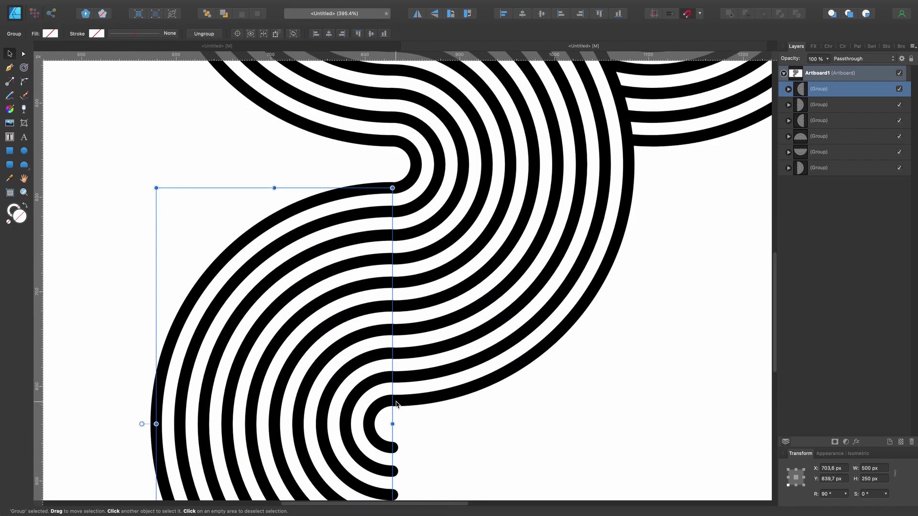
{"action": "mouse_move", "coordinate": [376, 360]}
{"action": "left_mouse_down"}
{"action": "mouse_move", "coordinate": [394, 287]}
{"action": "mouse_move", "coordinate": [387, 195]}
{"action": "left_mouse_up"}
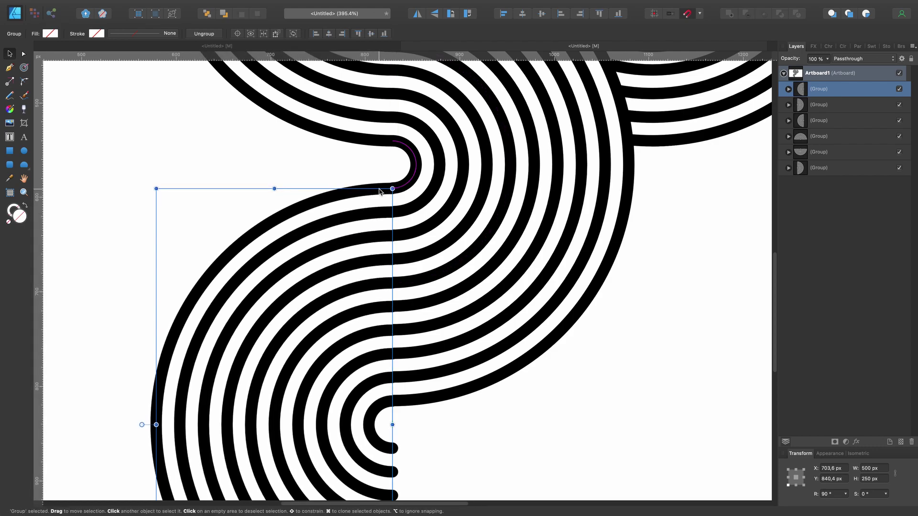
{"action": "scroll", "coordinate": [392, 258], "scroll_direction": "down", "scroll_amount": 3}
{"action": "scroll", "coordinate": [392, 256], "scroll_direction": "down", "scroll_amount": 3}
{"action": "scroll", "coordinate": [392, 257], "scroll_direction": "down", "scroll_amount": 3}
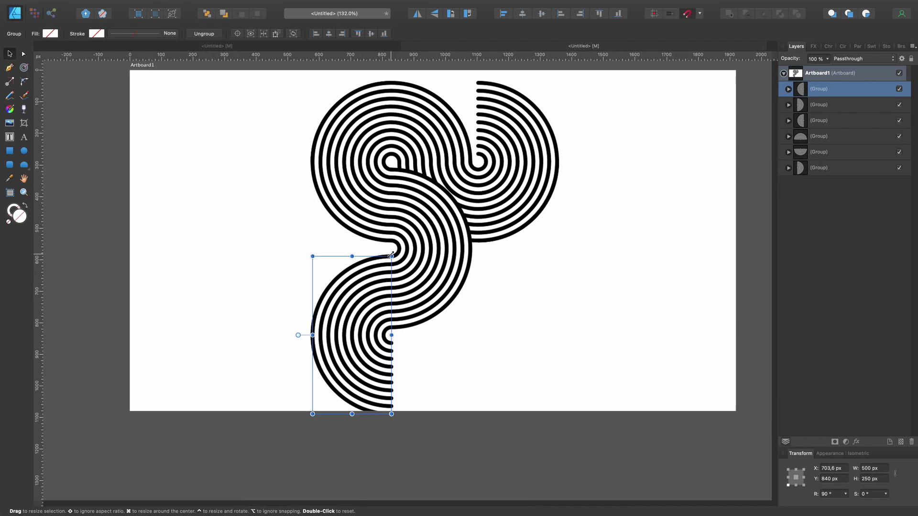
Step: Duplicate the lower-left group, flip it, and place it as a bottom half-circle completing the spiral
{"action": "key", "text": "super+j"}
{"action": "left_click_drag", "start_coordinate": [298, 335], "coordinate": [406, 335]}
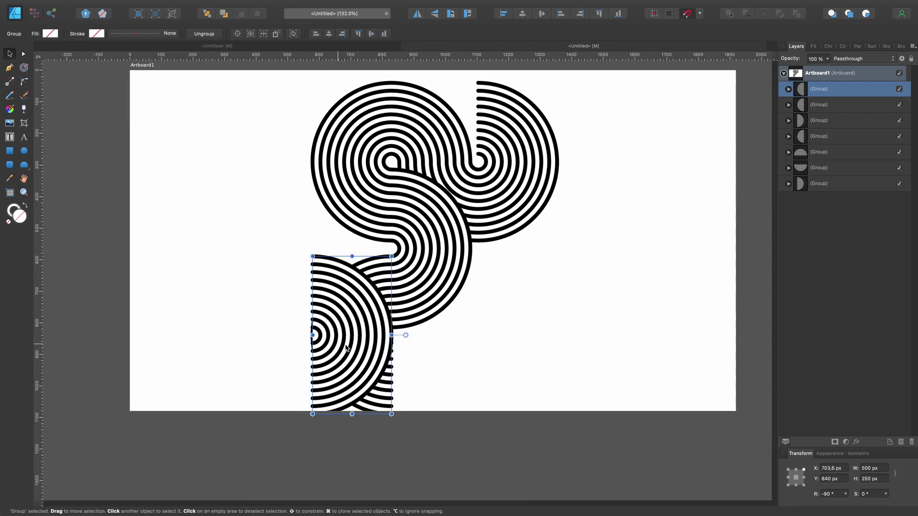
{"action": "left_click_drag", "start_coordinate": [341, 347], "coordinate": [440, 355]}
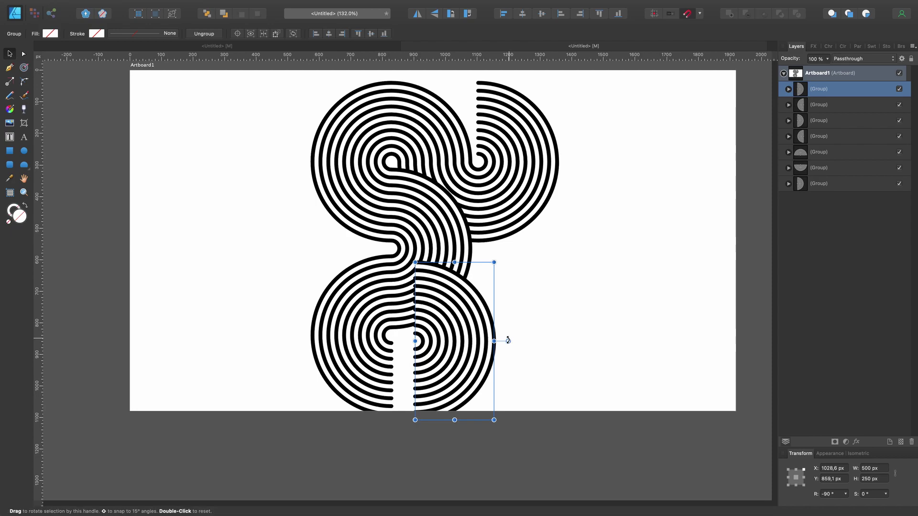
{"action": "mouse_move", "coordinate": [505, 342]}
{"action": "left_mouse_down"}
{"action": "mouse_move", "coordinate": [455, 389]}
{"action": "mouse_move", "coordinate": [404, 380]}
{"action": "mouse_move", "coordinate": [365, 353]}
{"action": "mouse_move", "coordinate": [396, 293]}
{"action": "left_mouse_up"}
{"action": "scroll", "coordinate": [392, 361], "scroll_direction": "up", "scroll_amount": 5}
{"action": "scroll", "coordinate": [392, 361], "scroll_direction": "up", "scroll_amount": 5}
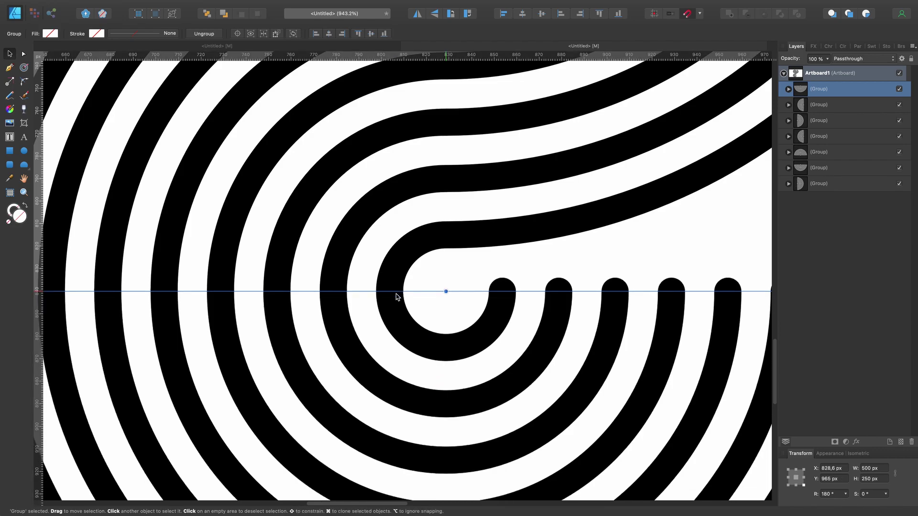
{"action": "scroll", "coordinate": [395, 293], "scroll_direction": "down", "scroll_amount": 5}
{"action": "scroll", "coordinate": [407, 303], "scroll_direction": "down", "scroll_amount": 4}
{"action": "scroll", "coordinate": [430, 325], "scroll_direction": "down", "scroll_amount": 1}
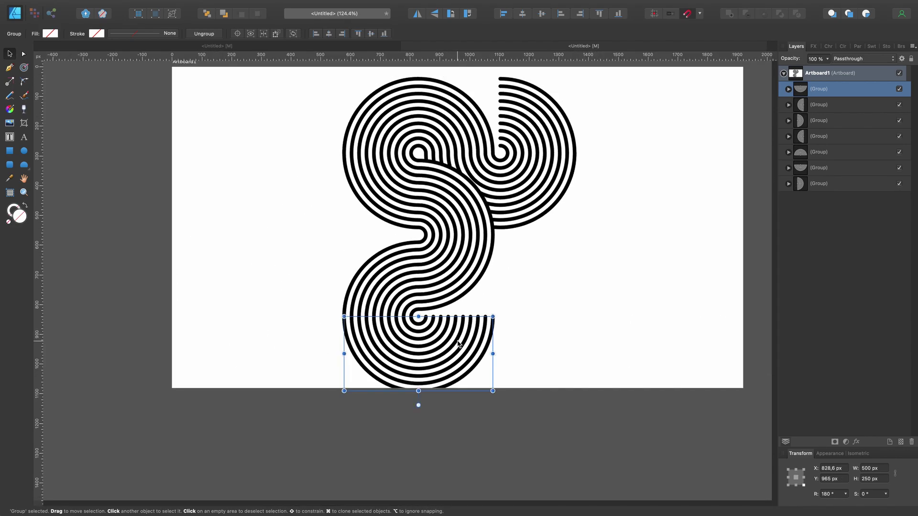
Step: Duplicate the bottom half-circle group, then rotate it and raise it to join the upper curve
{"action": "key", "text": "super+j"}
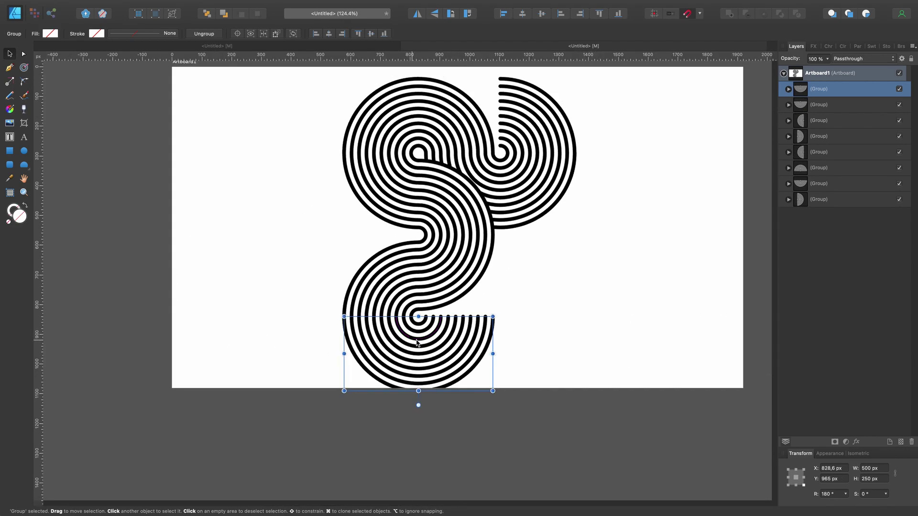
{"action": "left_click_drag", "start_coordinate": [417, 343], "coordinate": [494, 342]}
{"action": "mouse_move", "coordinate": [495, 406]}
{"action": "left_mouse_down"}
{"action": "mouse_move", "coordinate": [483, 316]}
{"action": "mouse_move", "coordinate": [501, 309]}
{"action": "left_mouse_up"}
{"action": "left_click_drag", "start_coordinate": [497, 373], "coordinate": [501, 299]}
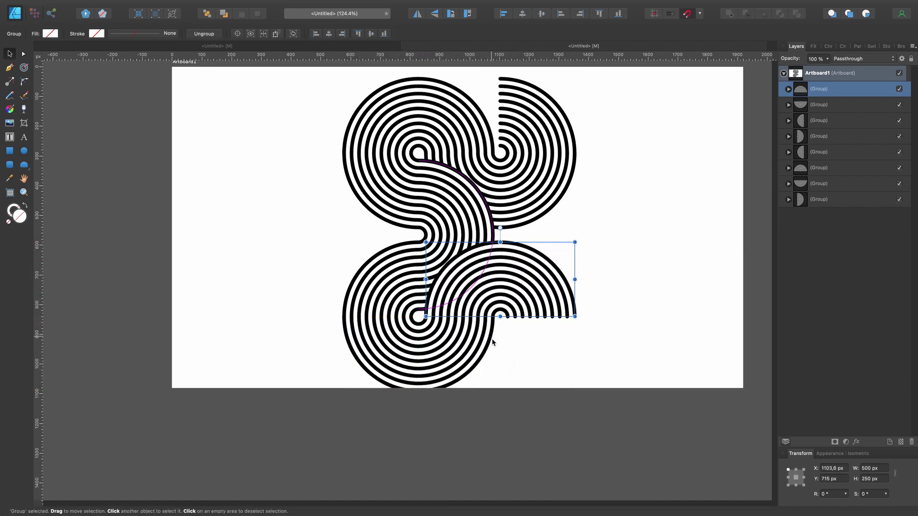
{"action": "left_click", "coordinate": [502, 349]}
Step: Copy that arc group out to the right, flipped upside down, with its arc ends aligned to its neighbour
{"action": "left_click", "coordinate": [488, 269]}
{"action": "left_click_drag", "start_coordinate": [488, 269], "coordinate": [569, 269]}
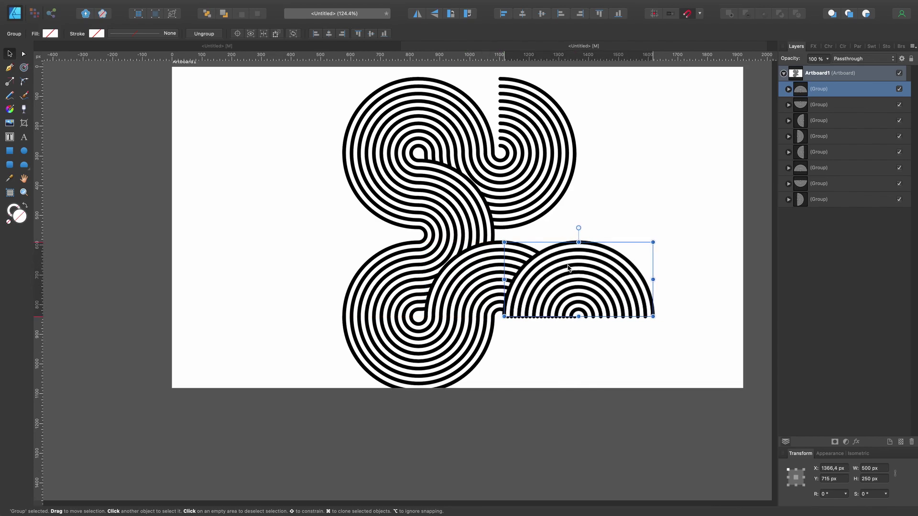
{"action": "left_click_drag", "start_coordinate": [583, 230], "coordinate": [585, 308]}
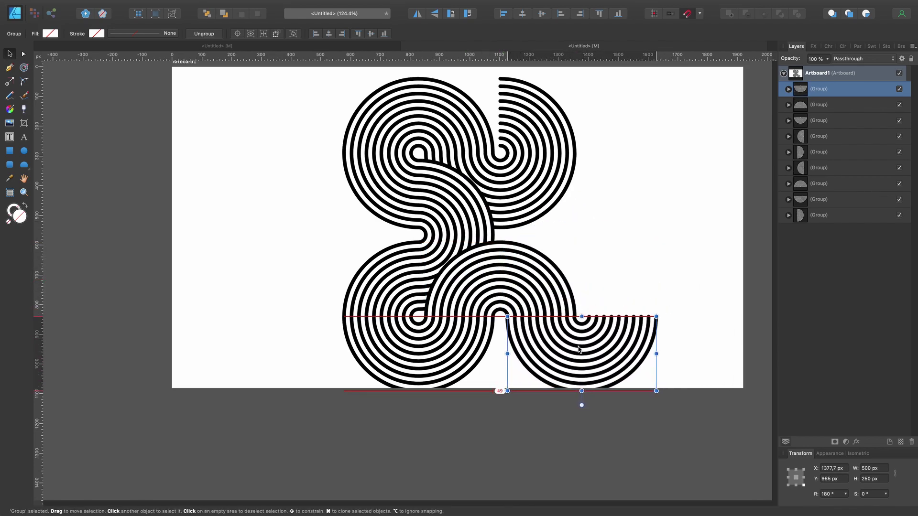
{"action": "scroll", "coordinate": [579, 349], "scroll_direction": "up", "scroll_amount": 5}
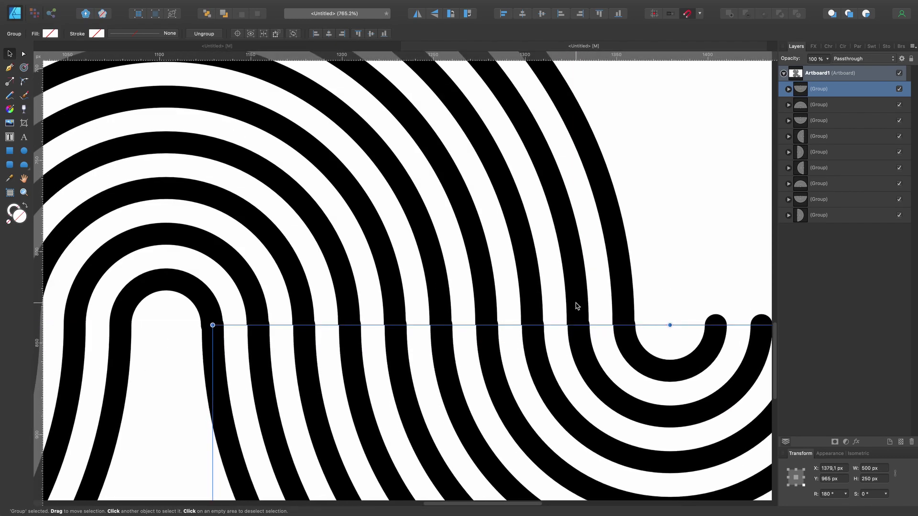
{"action": "mouse_move", "coordinate": [579, 348]}
{"action": "left_mouse_down"}
{"action": "mouse_move", "coordinate": [582, 337]}
{"action": "mouse_move", "coordinate": [628, 333]}
{"action": "mouse_move", "coordinate": [623, 312]}
{"action": "left_mouse_up"}
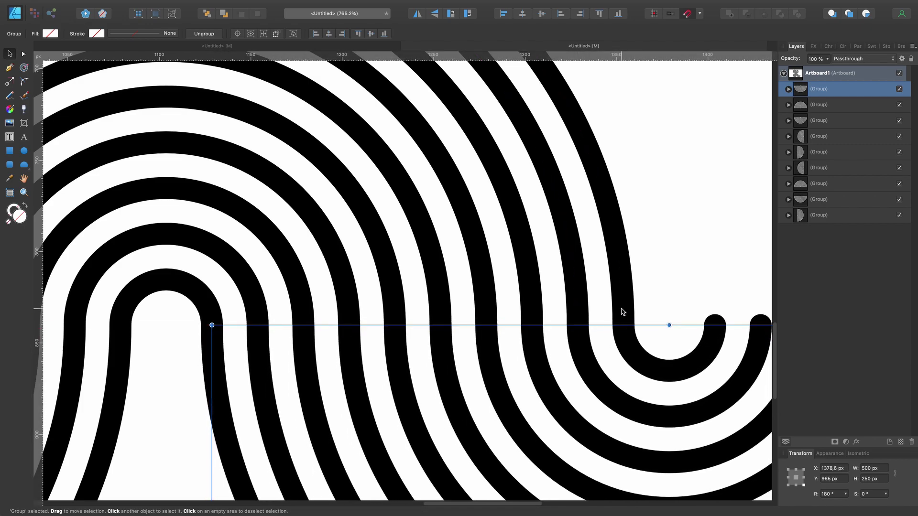
Step: Rotate and position the next copy to cap the right spiral as a full concentric circle
{"action": "scroll", "coordinate": [625, 320], "scroll_direction": "down", "scroll_amount": 4}
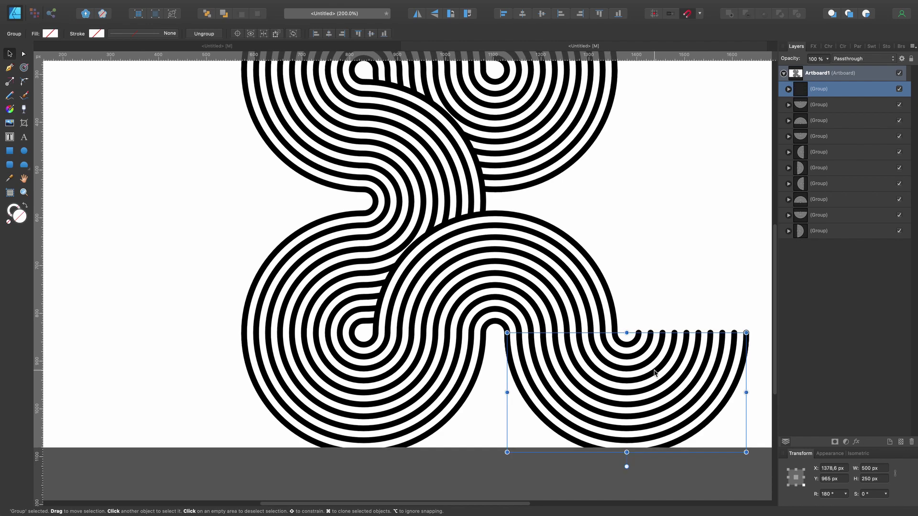
{"action": "scroll", "coordinate": [654, 372], "scroll_direction": "down", "scroll_amount": 2}
{"action": "left_click_drag", "start_coordinate": [626, 432], "coordinate": [698, 356]}
{"action": "mouse_move", "coordinate": [621, 374]}
{"action": "left_mouse_down"}
{"action": "mouse_move", "coordinate": [700, 282]}
{"action": "mouse_move", "coordinate": [685, 312]}
{"action": "left_mouse_up"}
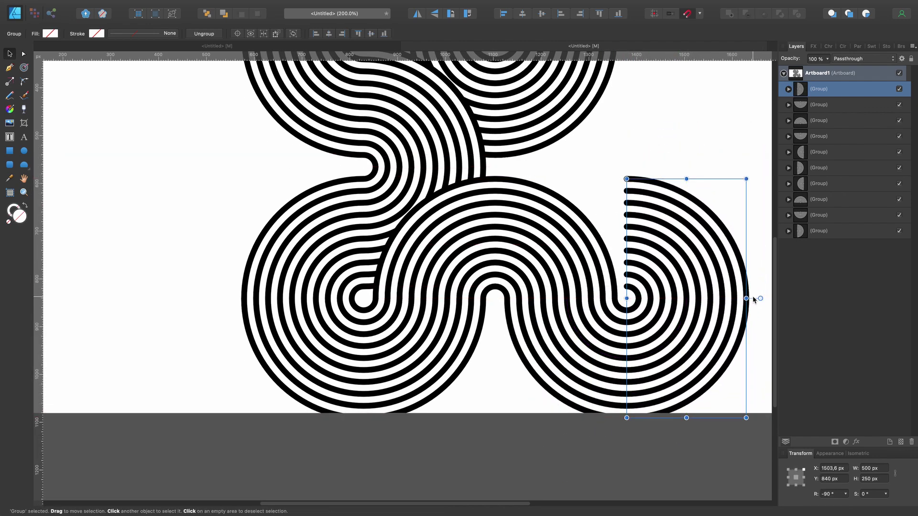
{"action": "left_click_drag", "start_coordinate": [754, 300], "coordinate": [686, 223]}
{"action": "mouse_move", "coordinate": [675, 293]}
{"action": "left_mouse_down"}
{"action": "mouse_move", "coordinate": [638, 234]}
{"action": "mouse_move", "coordinate": [617, 236]}
{"action": "left_mouse_up"}
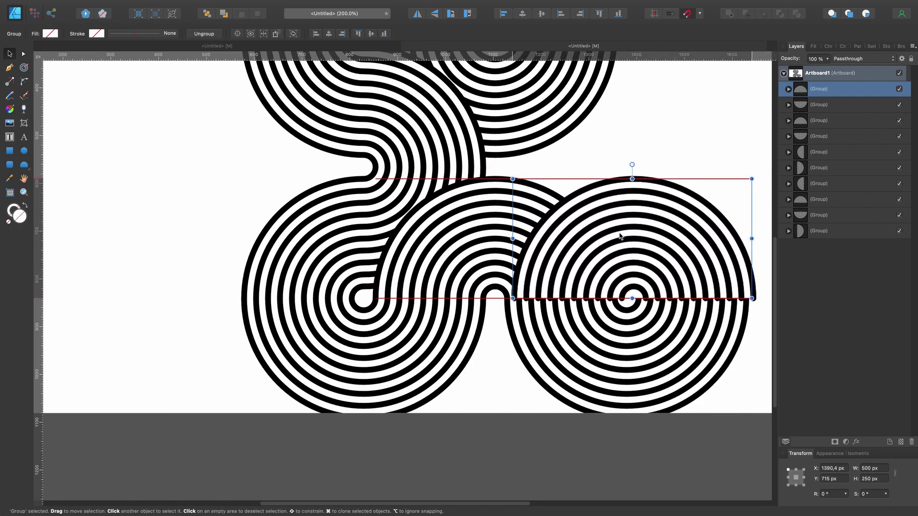
Step: Send the right spiral group to the back, then select all ten arc groups for stroke settings
{"action": "right_click", "coordinate": [657, 197]}
{"action": "left_click", "coordinate": [822, 345]}
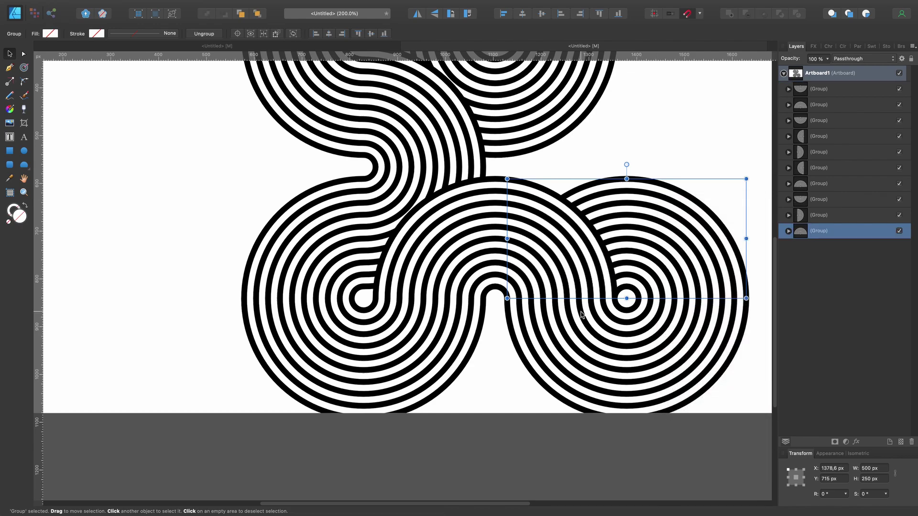
{"action": "key", "text": "ctrl+0"}
{"action": "left_click_drag", "start_coordinate": [383, 141], "coordinate": [694, 363]}
{"action": "left_click", "coordinate": [838, 454]}
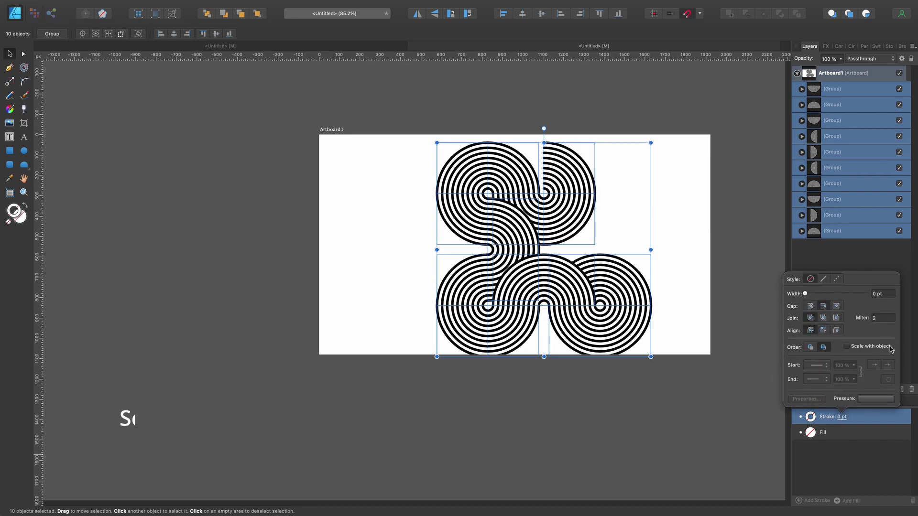
Step: Shrink the ten-group pattern proportionally and snap it to the artboard's vertical centre
{"action": "scroll", "coordinate": [707, 272], "scroll_direction": "up", "scroll_amount": 3}
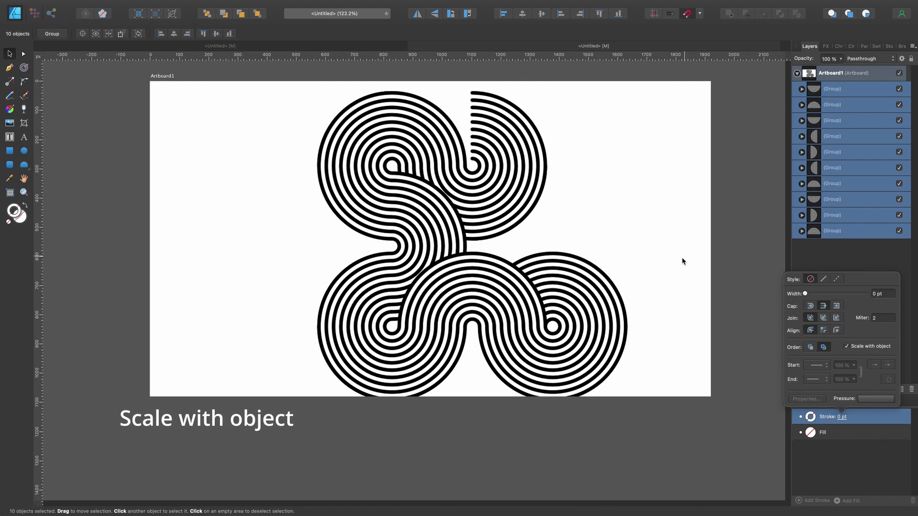
{"action": "left_click_drag", "start_coordinate": [625, 399], "coordinate": [574, 348]}
{"action": "left_click_drag", "start_coordinate": [504, 315], "coordinate": [509, 334]}
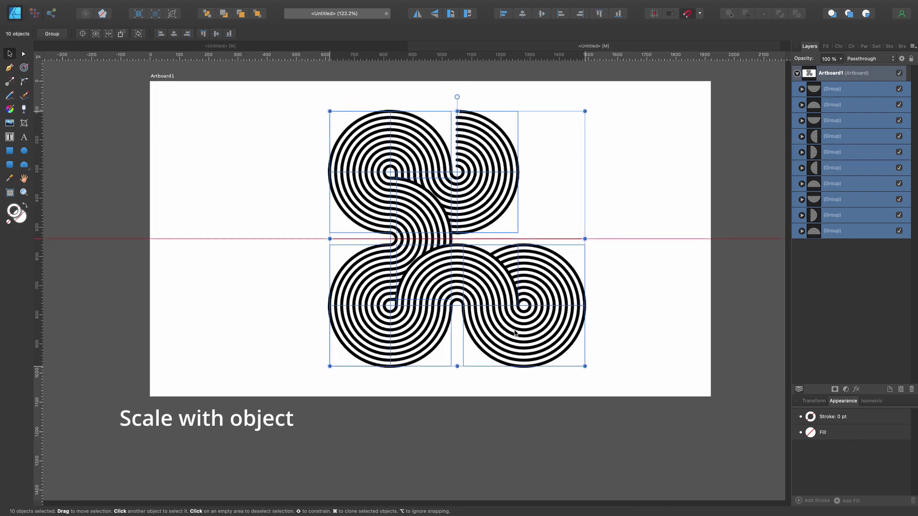